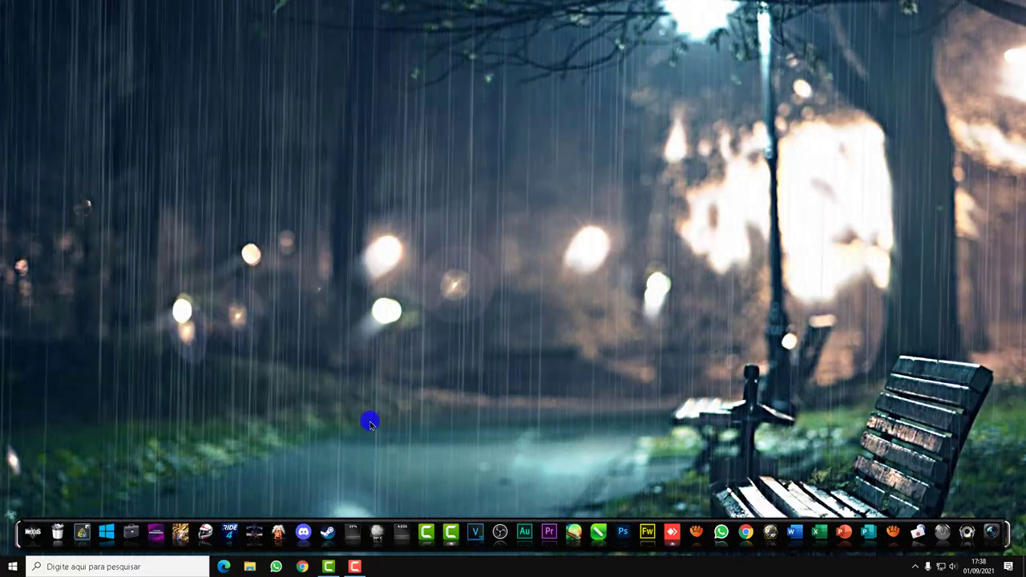
Launch Chrome with the user profile and bring up its full browsing history page.
click(301, 567)
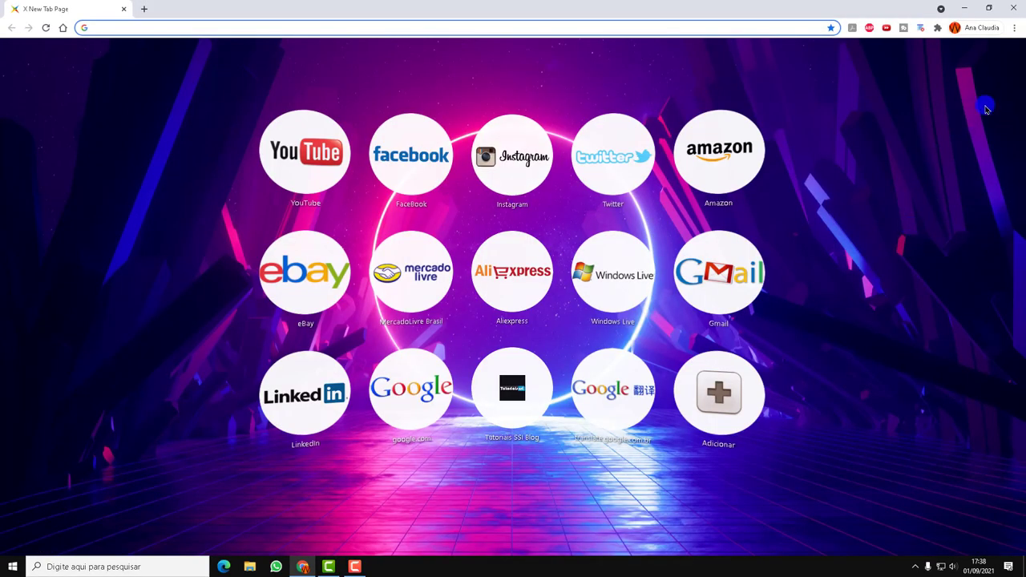
click(1002, 112)
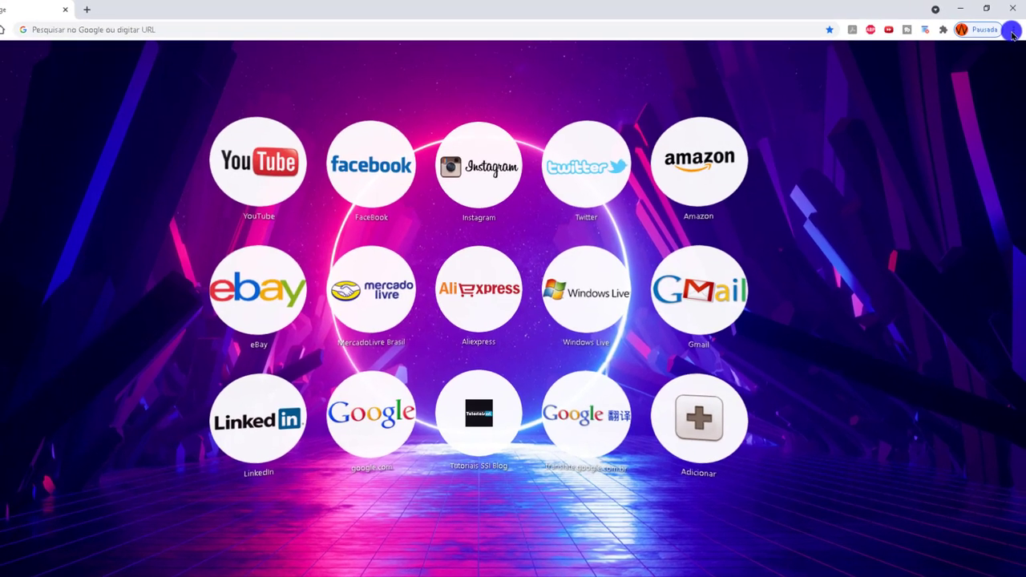
click(1013, 27)
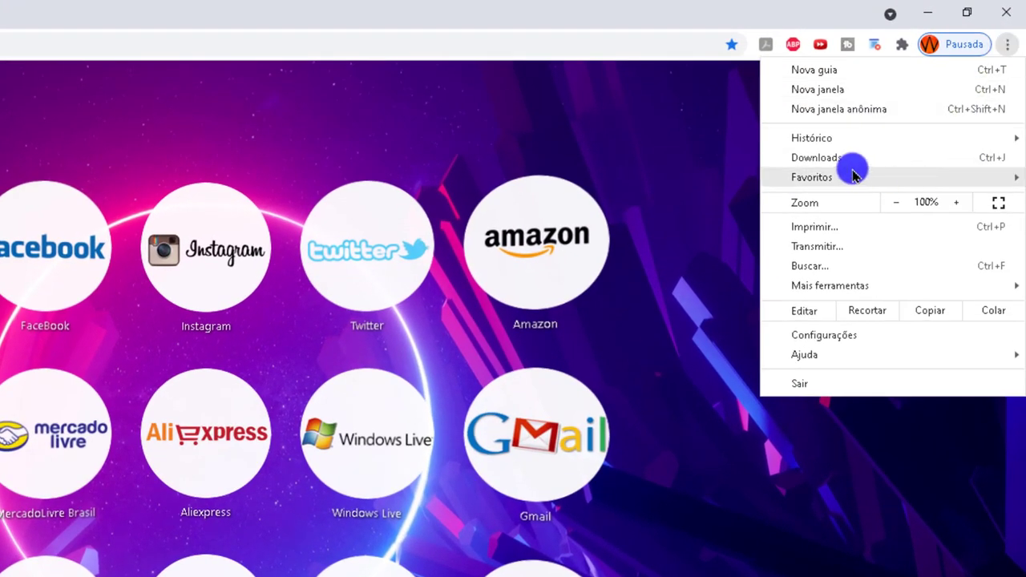
mouse_move(813, 137)
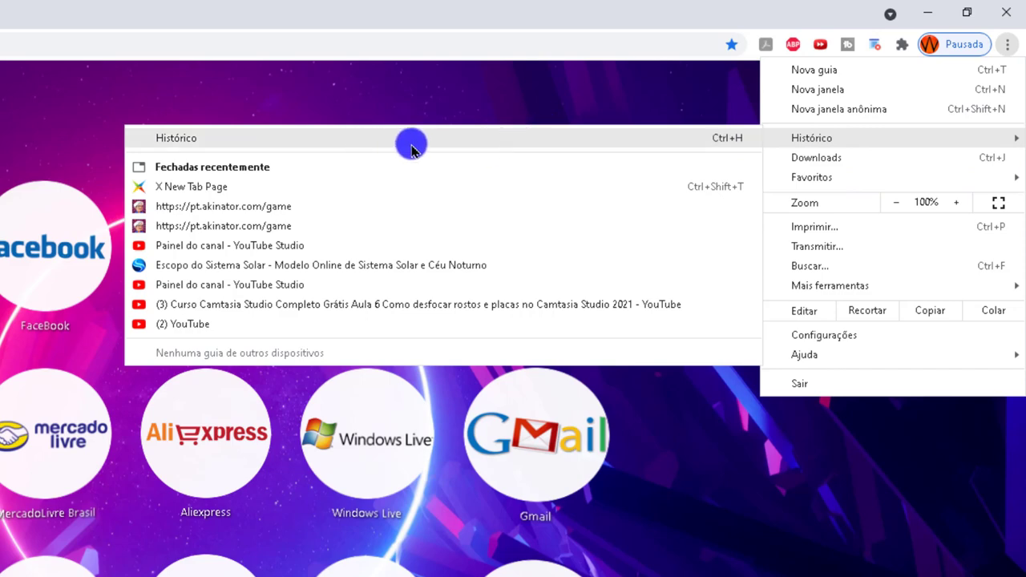
click(713, 139)
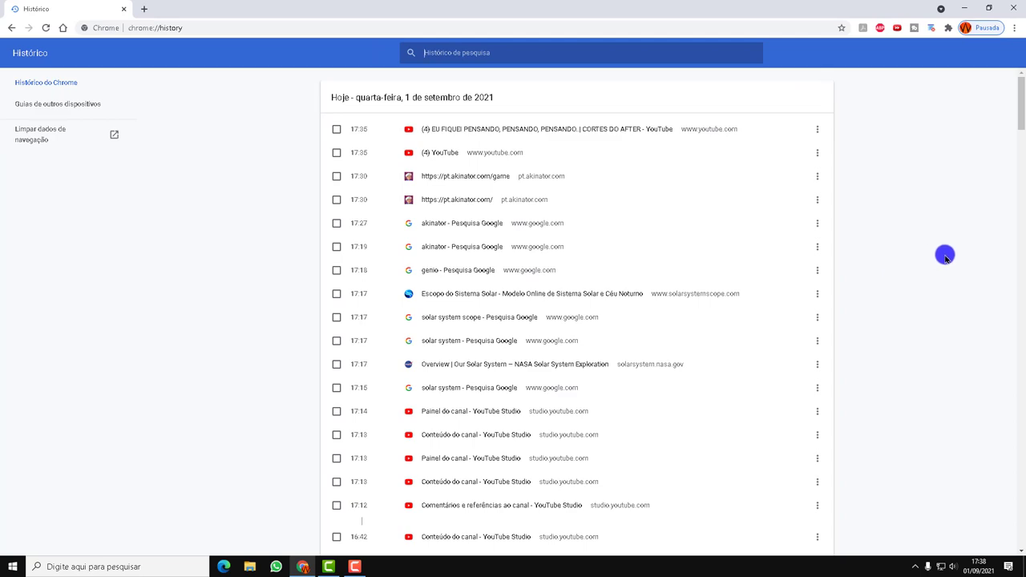
Look through the visited pages listed for today and yesterday, then return to the newest entries.
scroll(945, 256, down, 5)
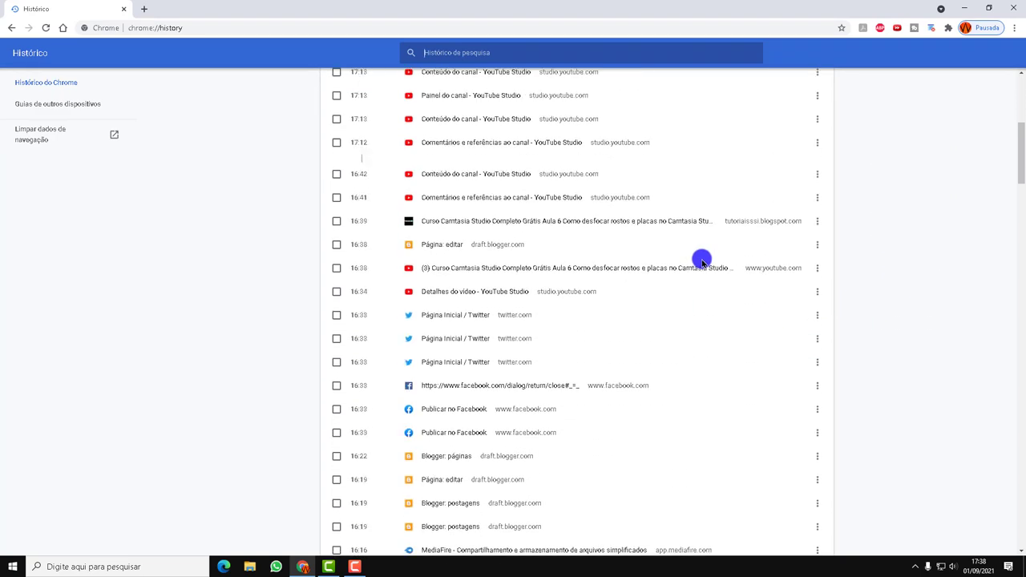
scroll(701, 259, up, 5)
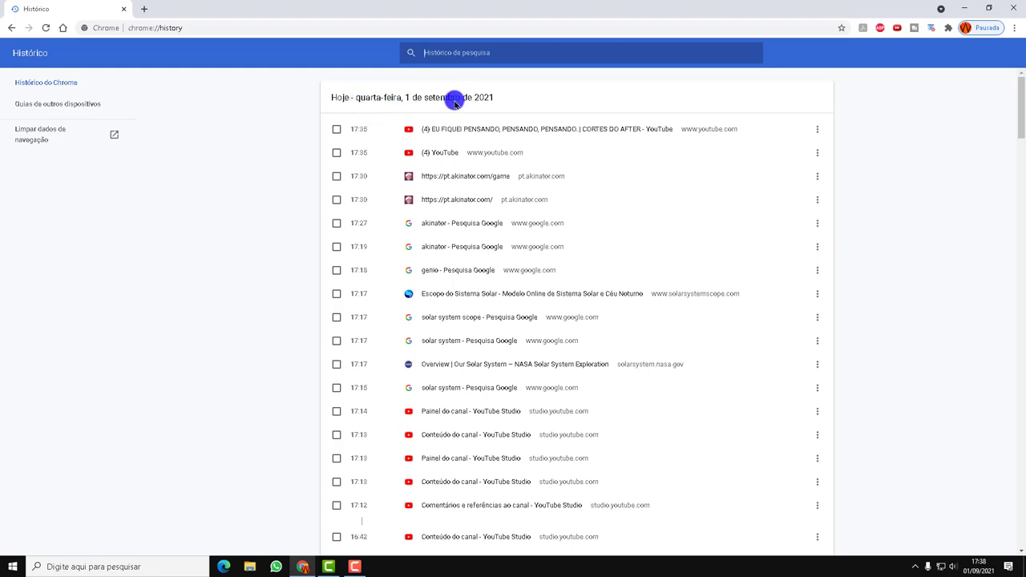
scroll(522, 251, down, 10)
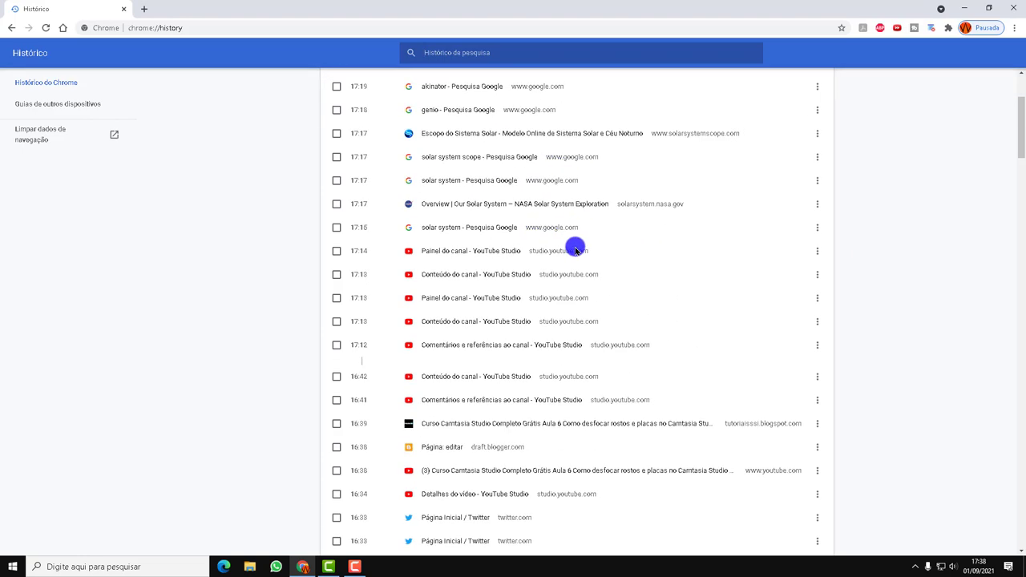
scroll(713, 255, down, 12)
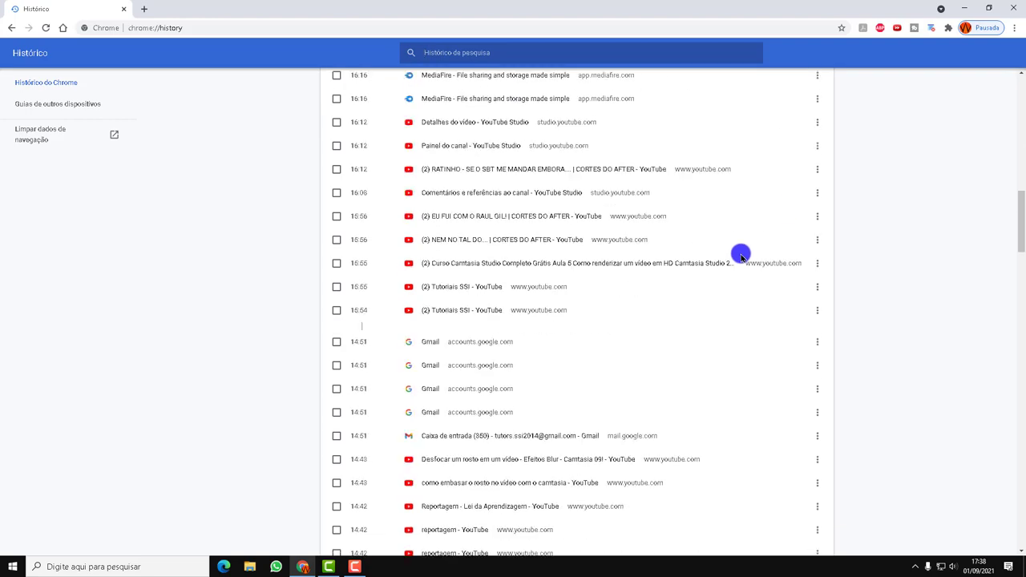
scroll(741, 259, down, 12)
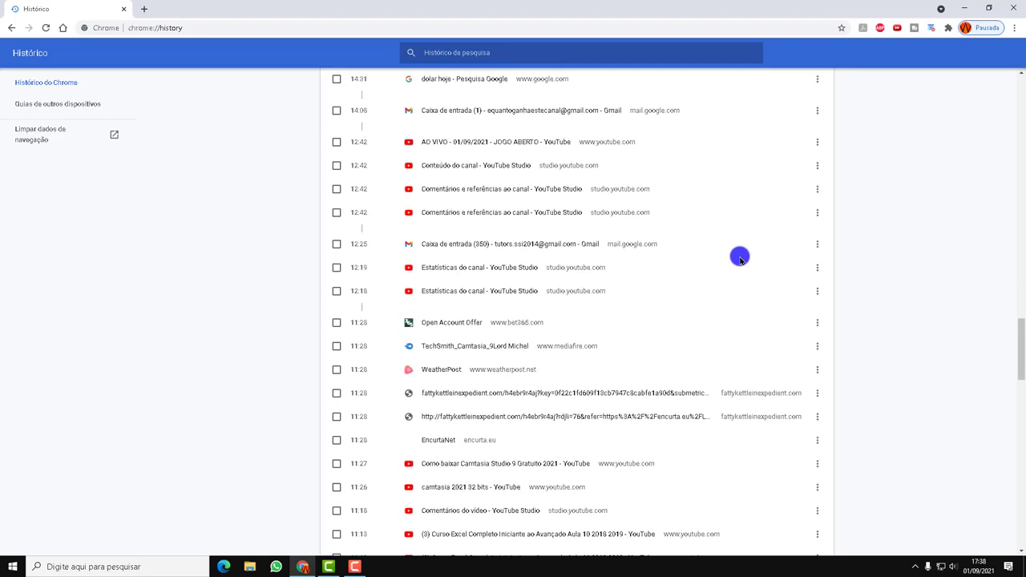
scroll(740, 259, down, 12)
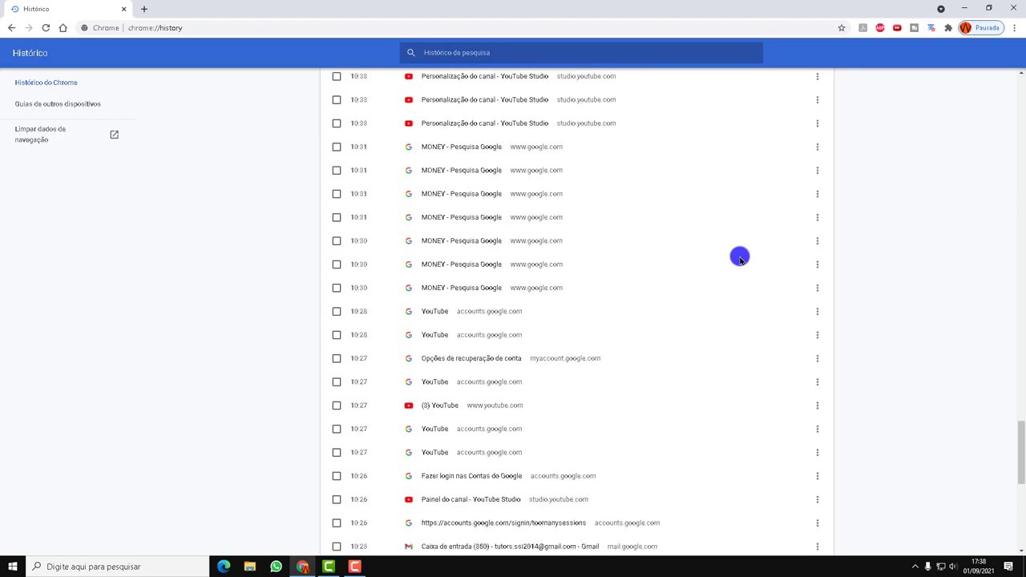
scroll(740, 259, down, 12)
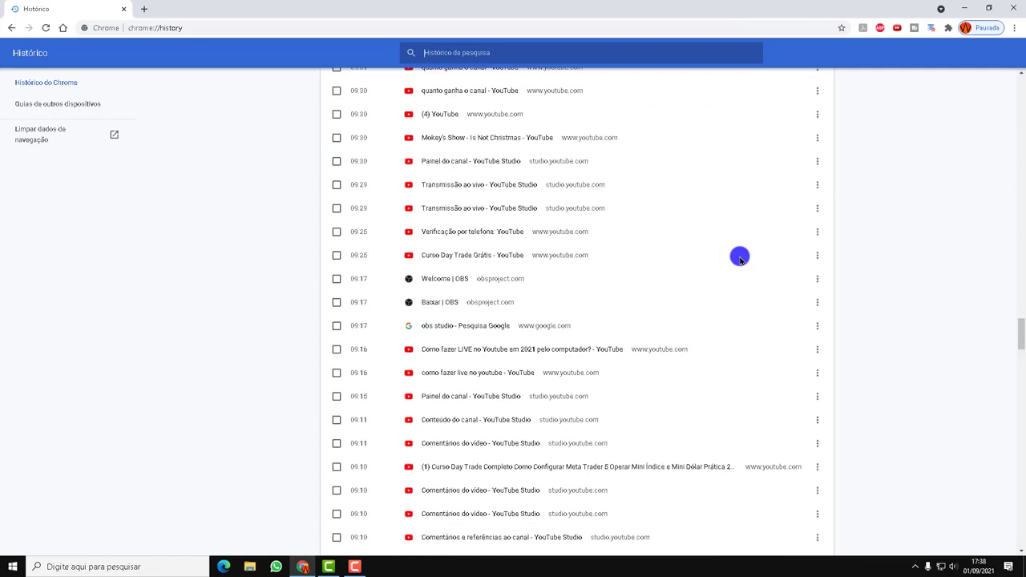
scroll(738, 259, down, 12)
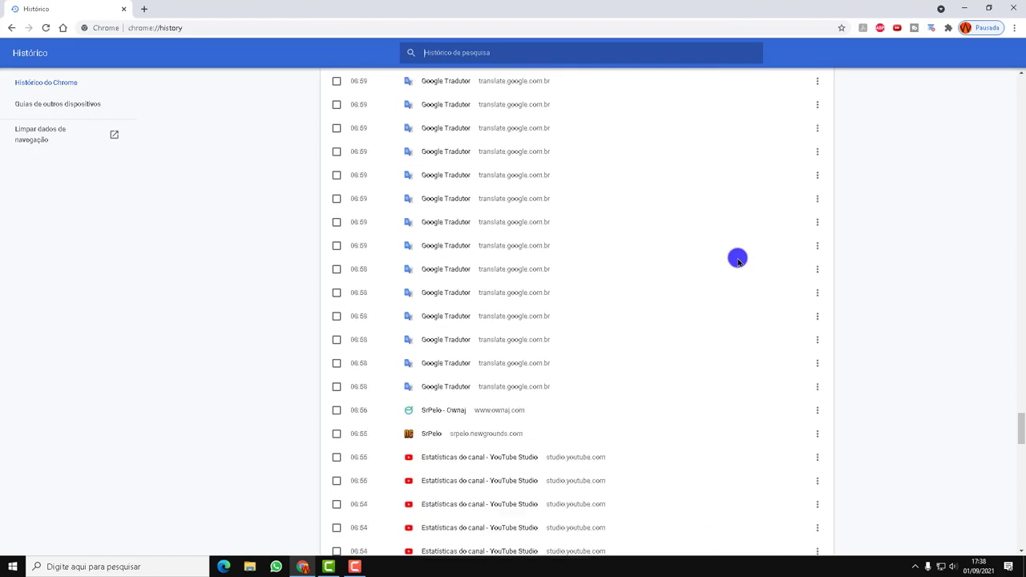
scroll(737, 259, down, 3)
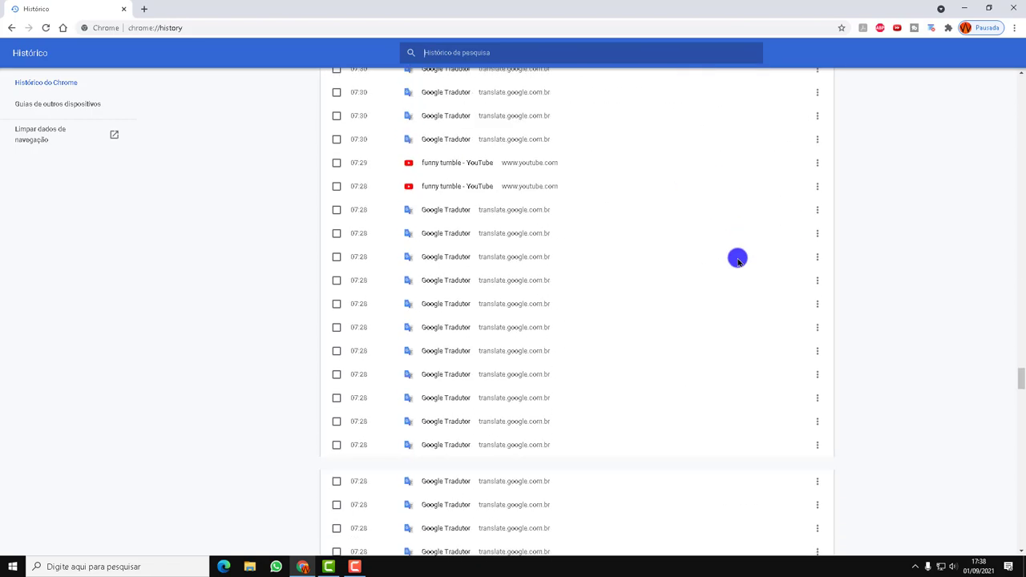
scroll(737, 259, down, 12)
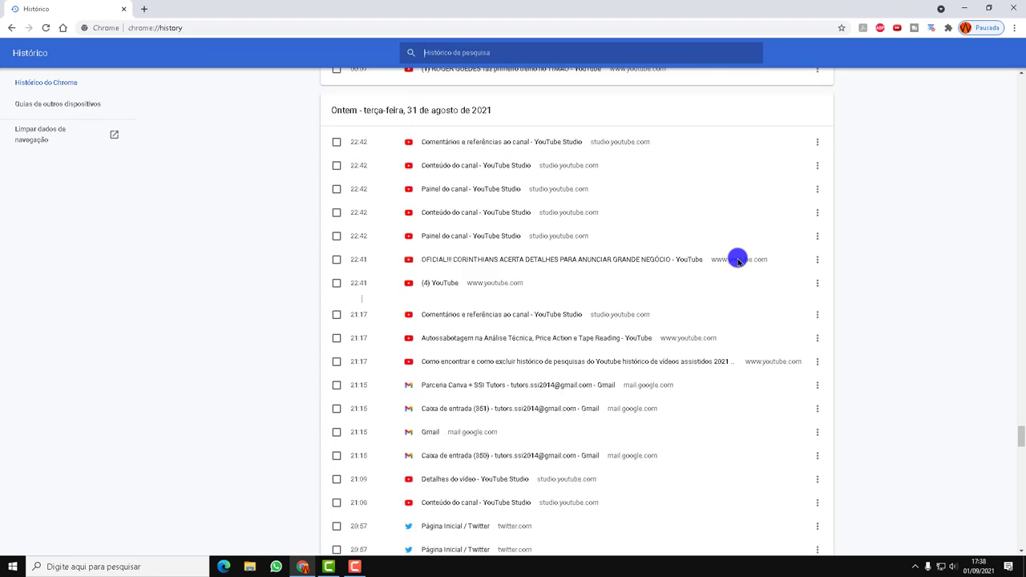
scroll(737, 259, down, 3)
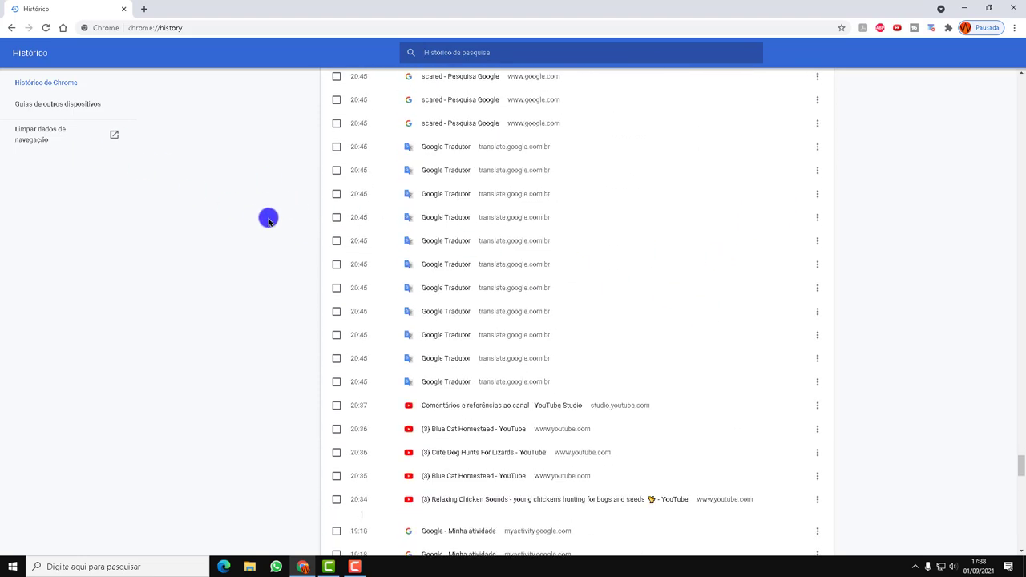
scroll(810, 226, up, 15)
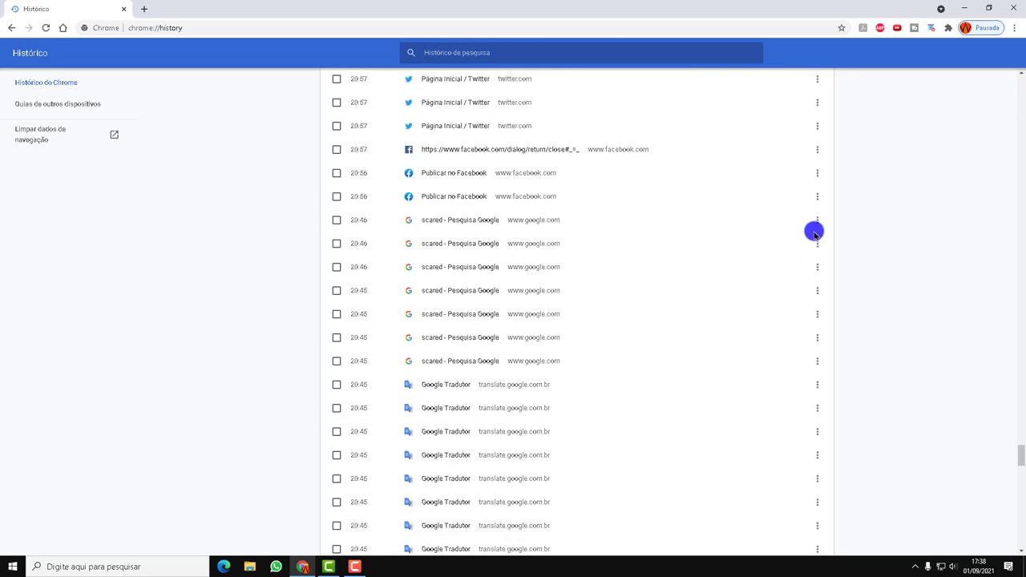
drag(1019, 429, 1021, 50)
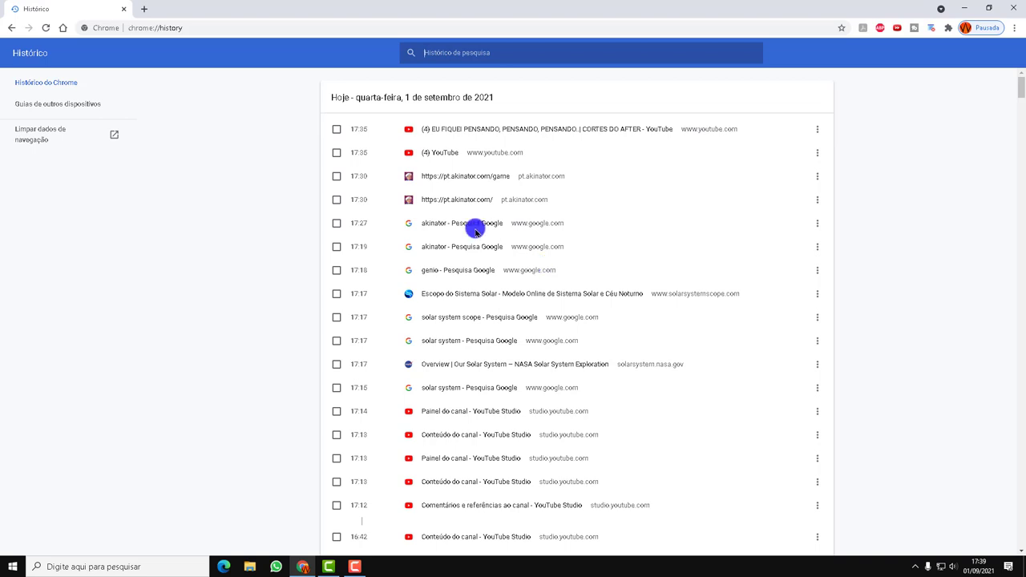
Remove the 17:35 YouTube video entry "EU FIQUEI PENSANDO, PENSANDO, PENSANDO" from today's history.
click(336, 130)
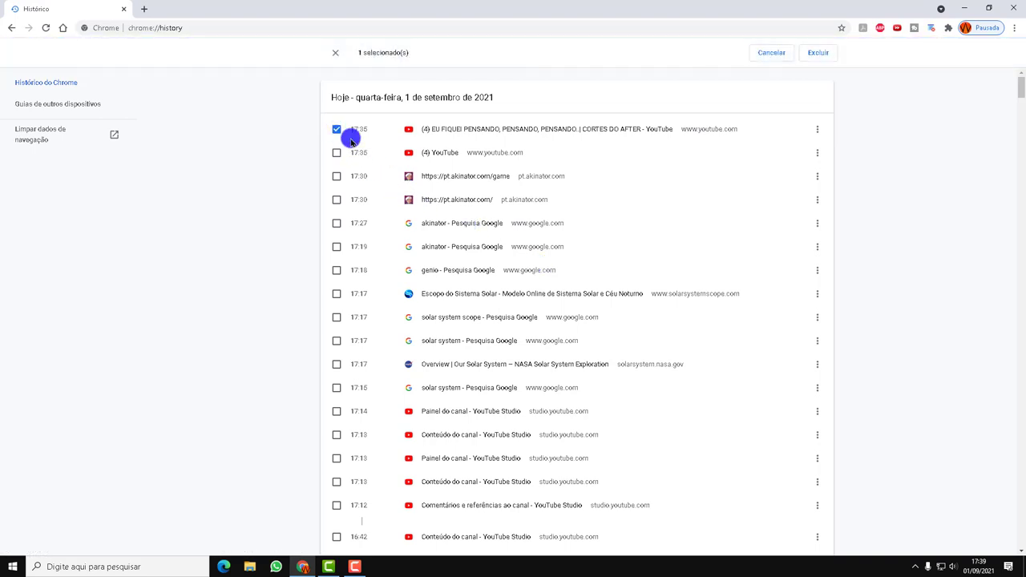
click(819, 53)
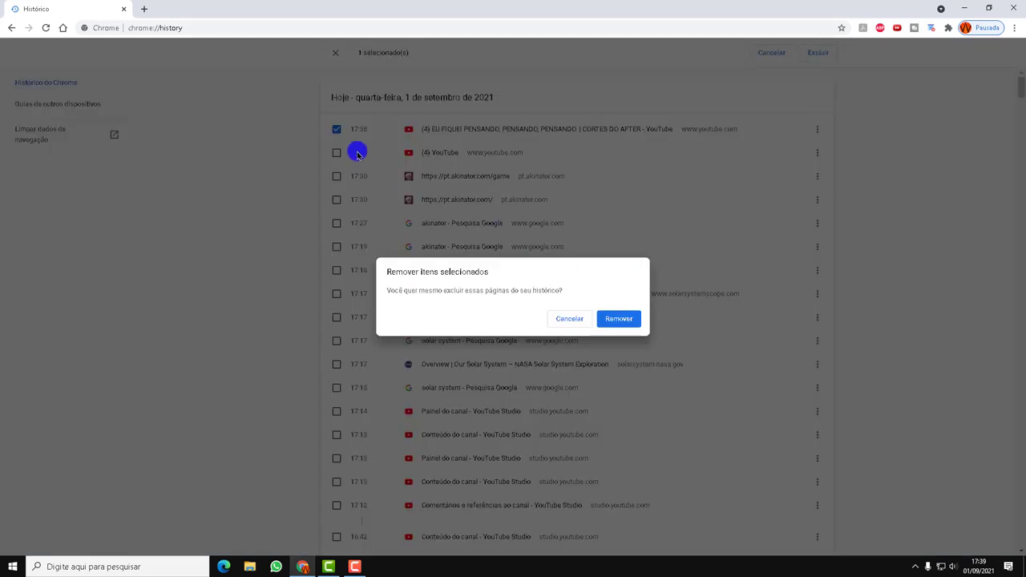
click(633, 318)
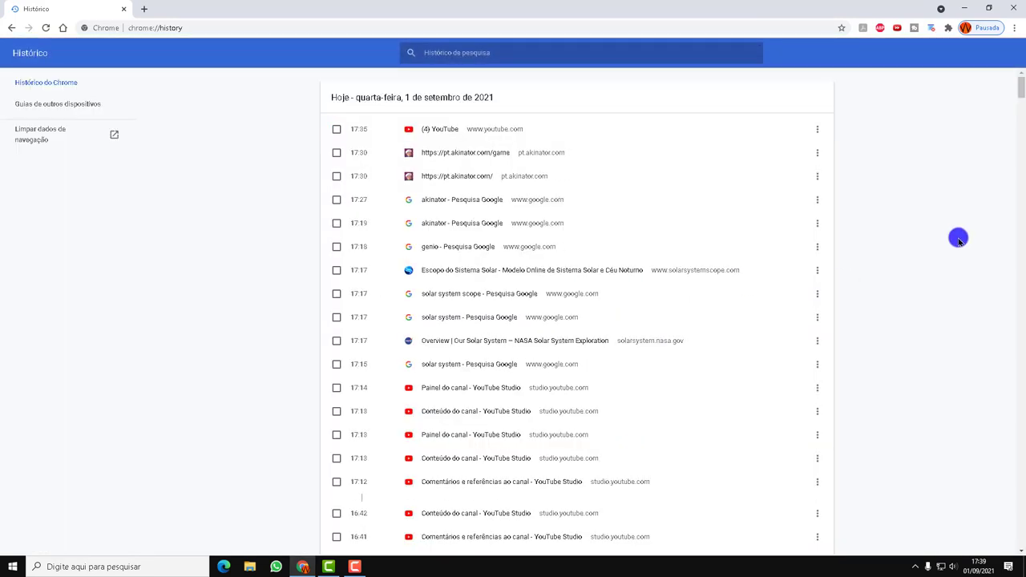
Remove four consecutive history entries, from the 17:18 "genio" Google search through the 17:17 "solar system" search.
click(336, 247)
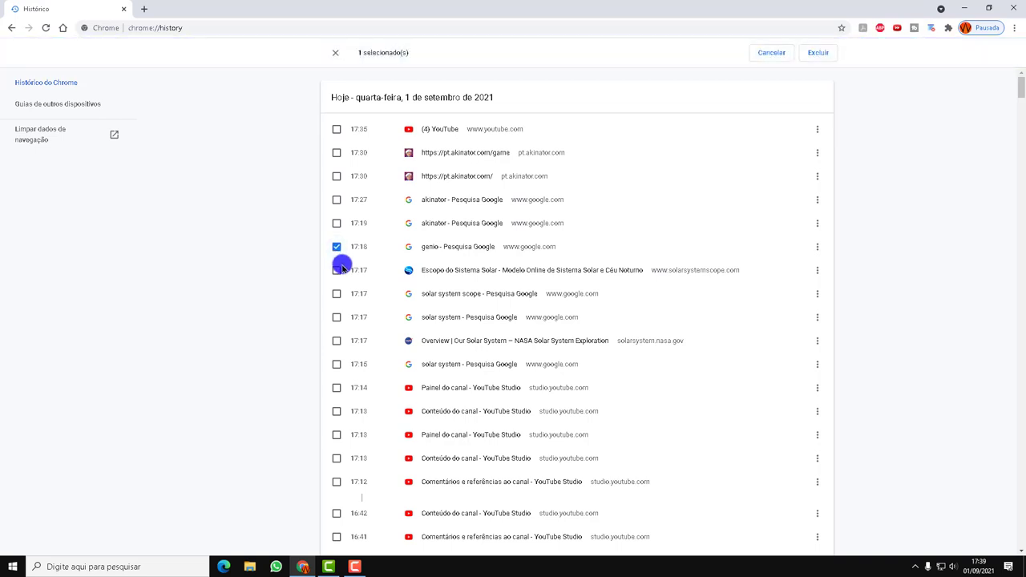
click(336, 271)
click(337, 294)
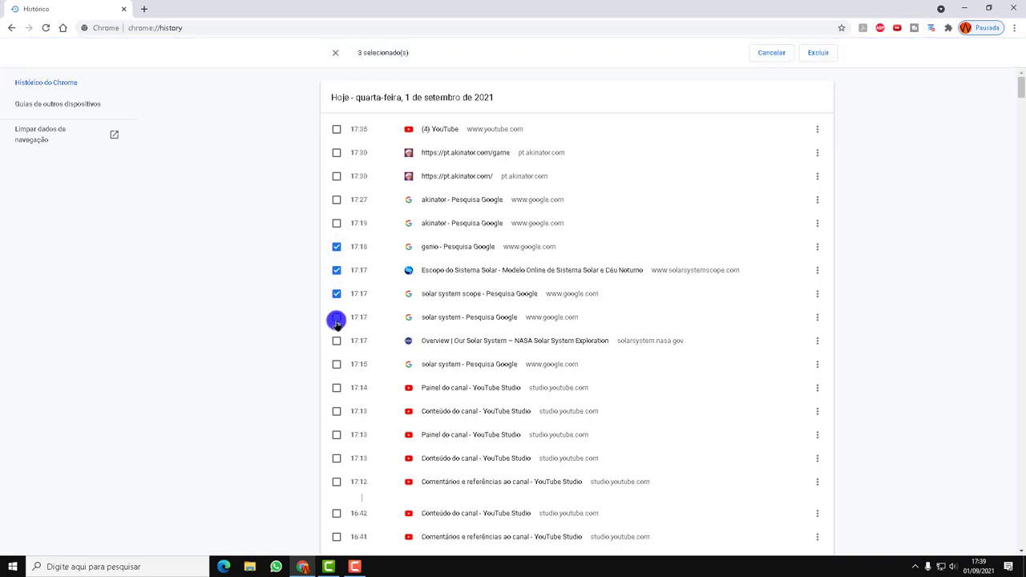
click(337, 315)
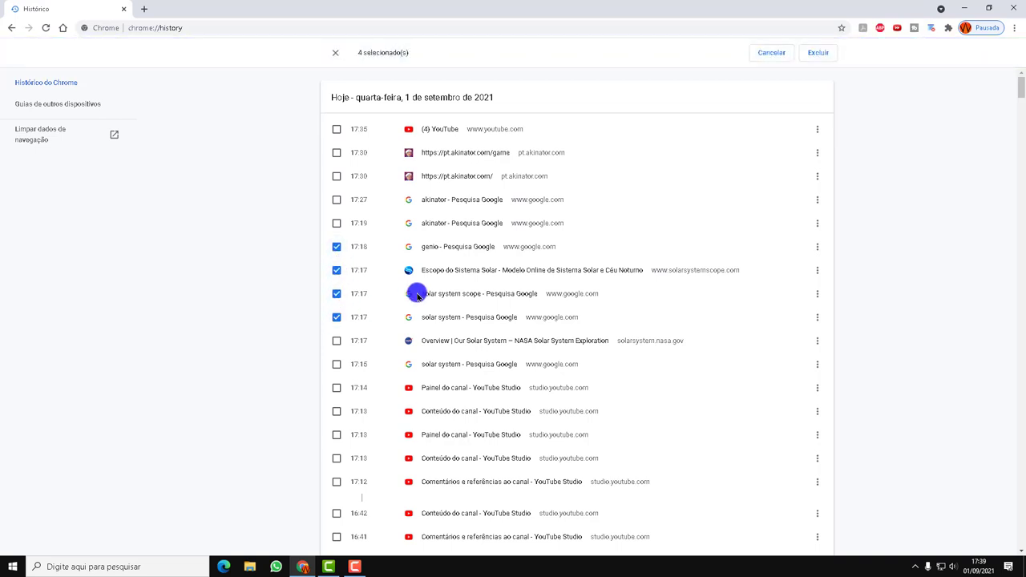
click(816, 53)
click(617, 319)
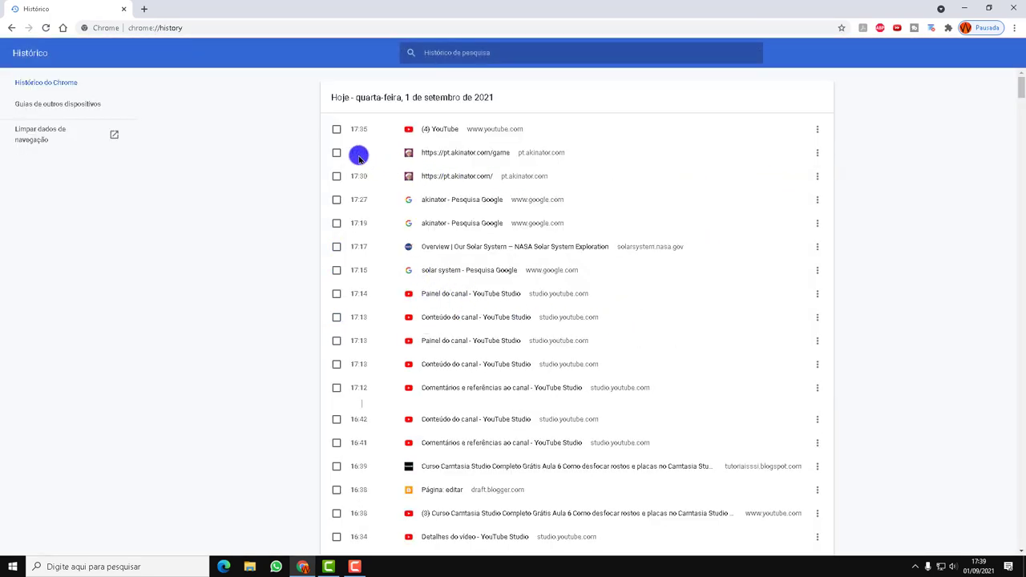
click(337, 175)
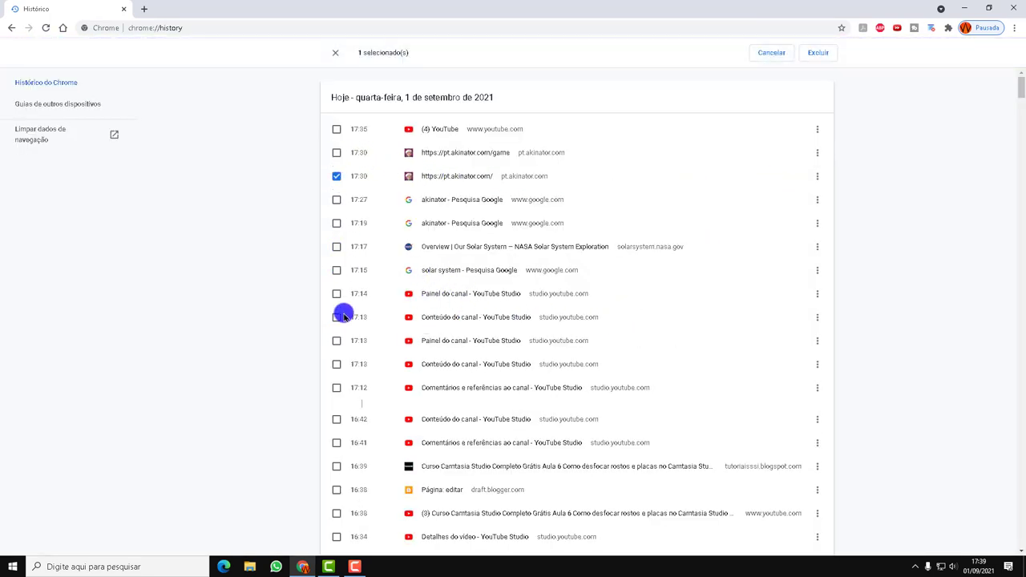
shift+click(337, 444)
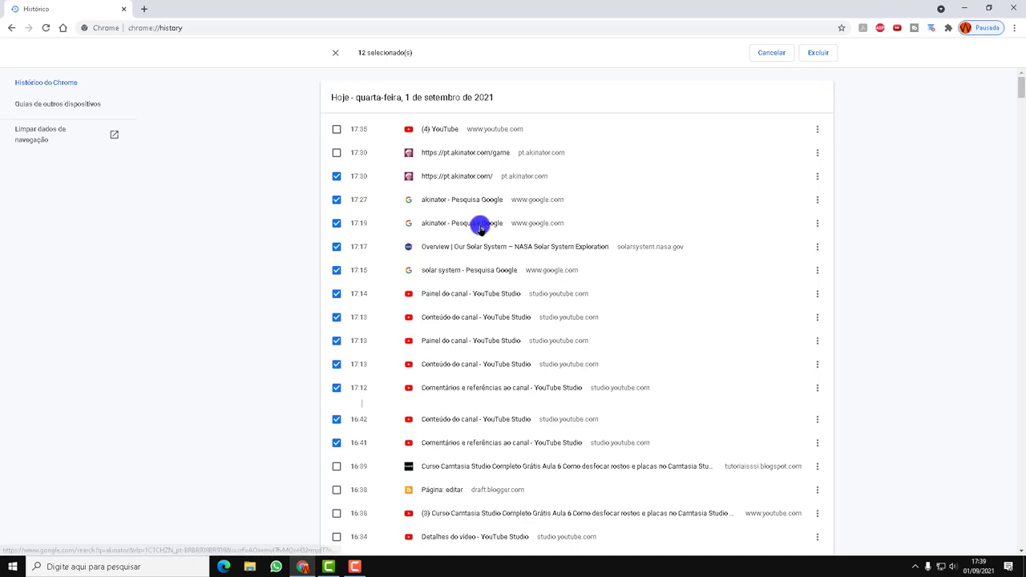
click(819, 53)
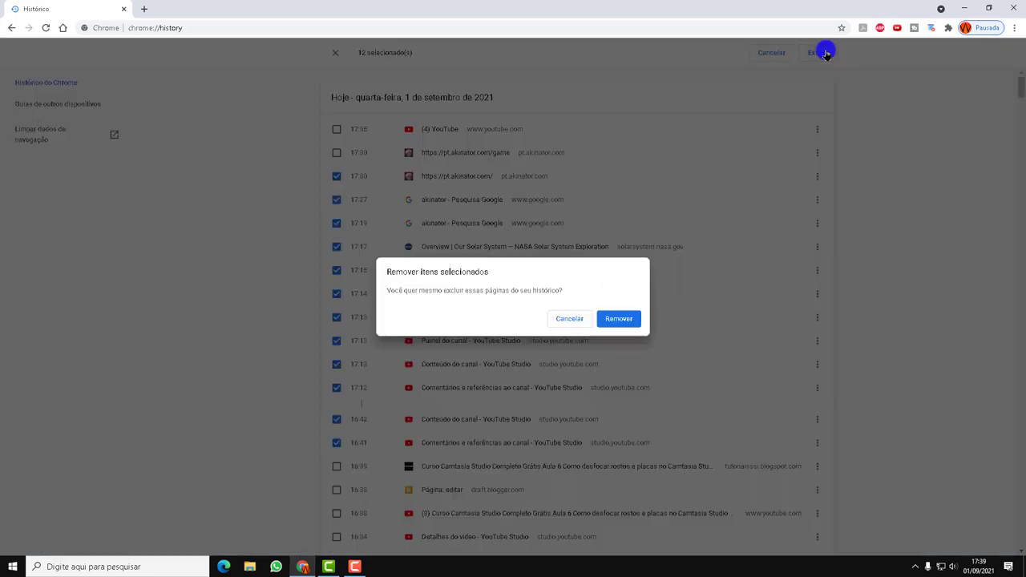
click(627, 318)
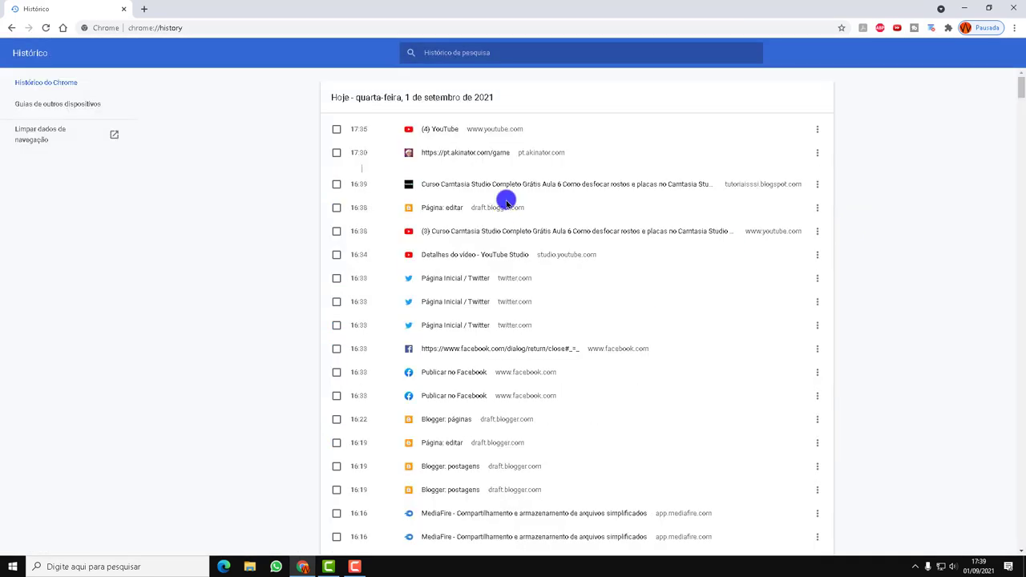
Search the browsing history for "cavalo".
scroll(577, 287, down, 1)
scroll(561, 273, up, 1)
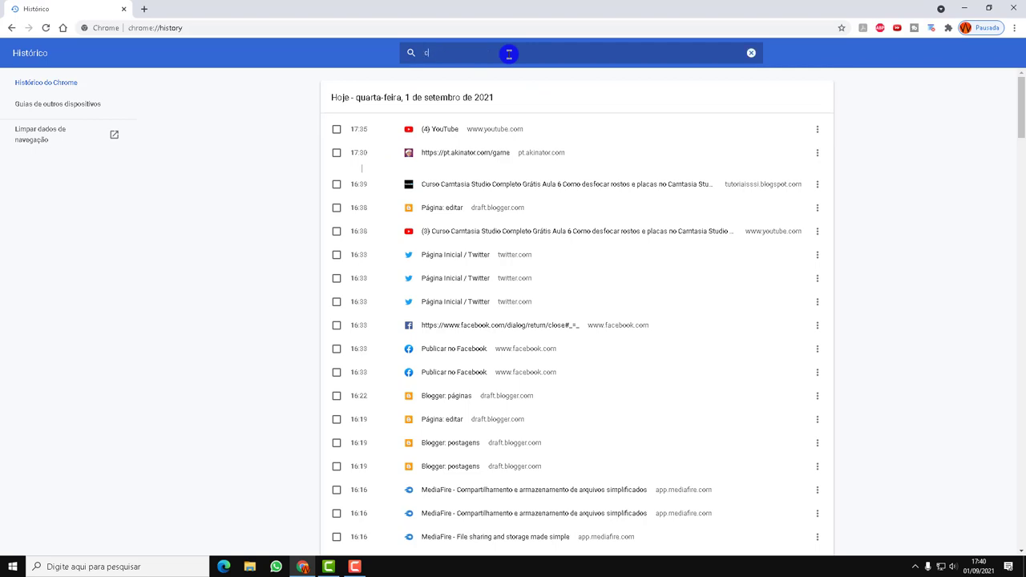
text(valo)
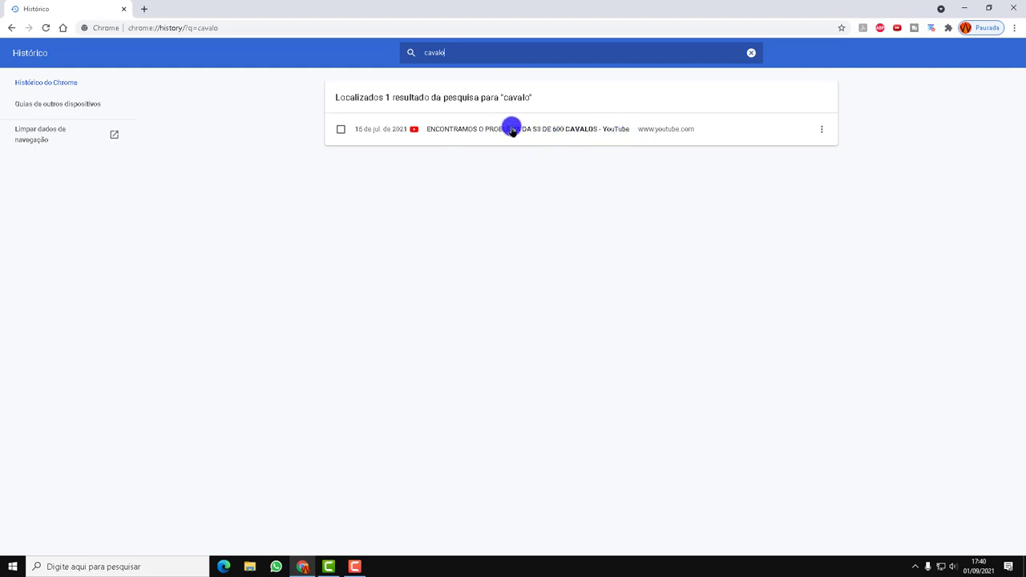
Replace the history search term with "time" and look through the matching entries.
drag(473, 50, 372, 52)
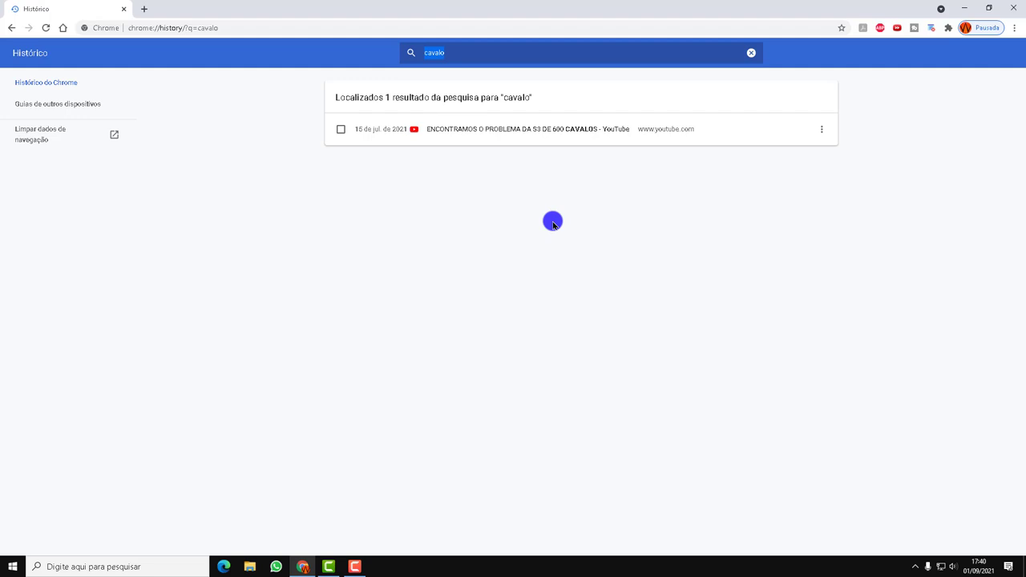
key(BackSpace)
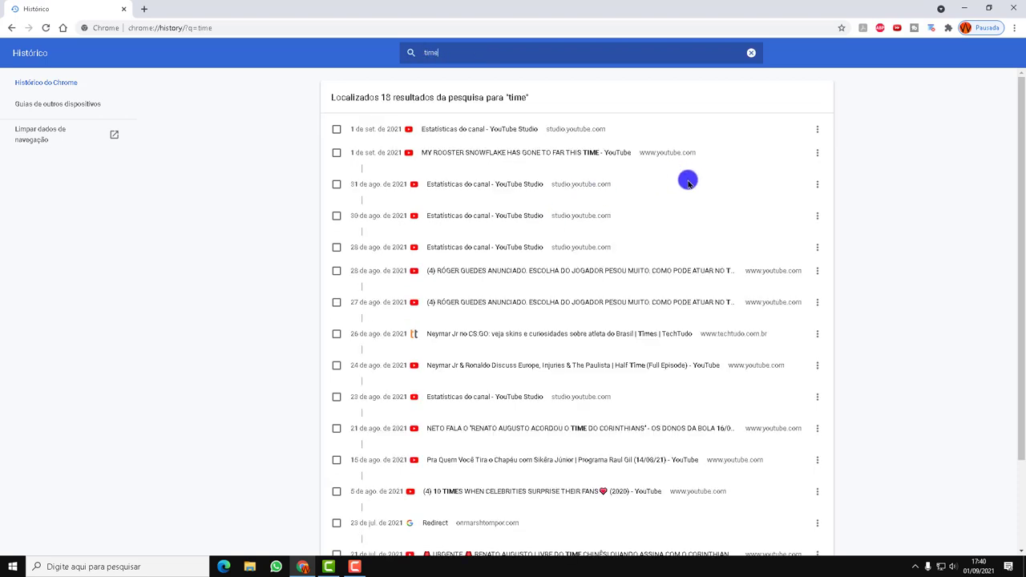
scroll(790, 271, down, 1)
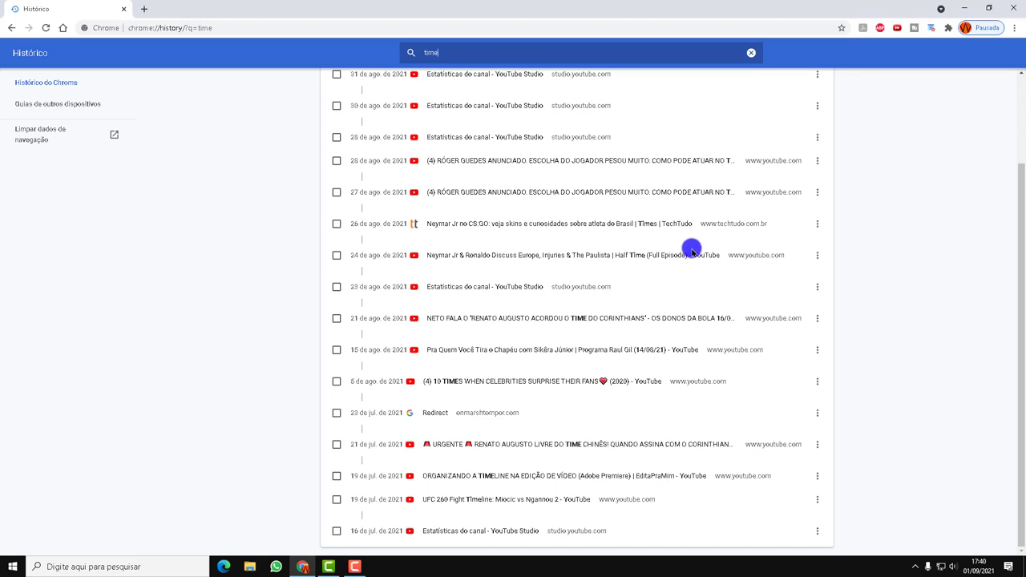
scroll(691, 247, up, 1)
drag(488, 50, 345, 62)
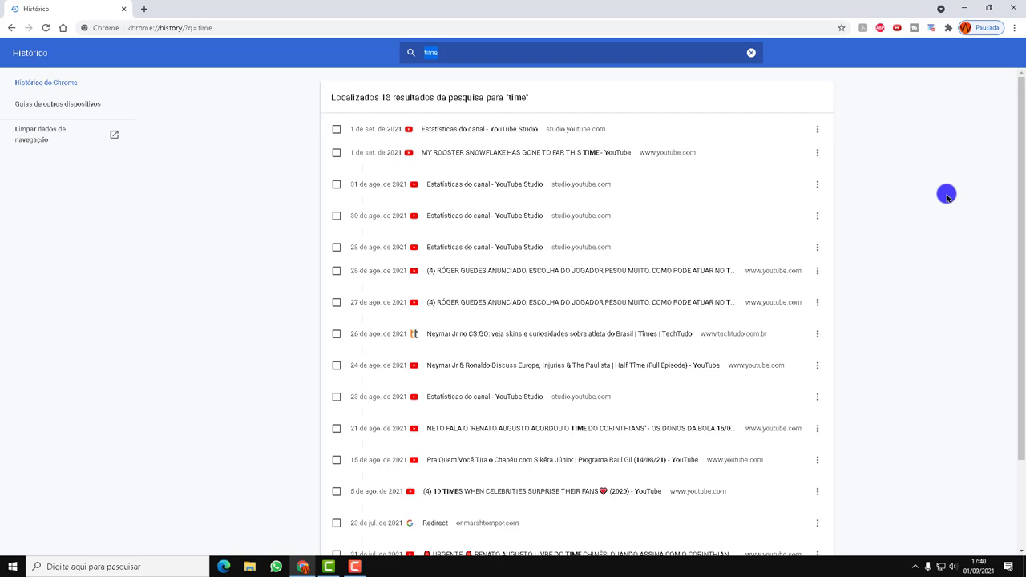
Search the browsing history for "bolsonaro" and look through the matching entries.
text(bolsonaro)
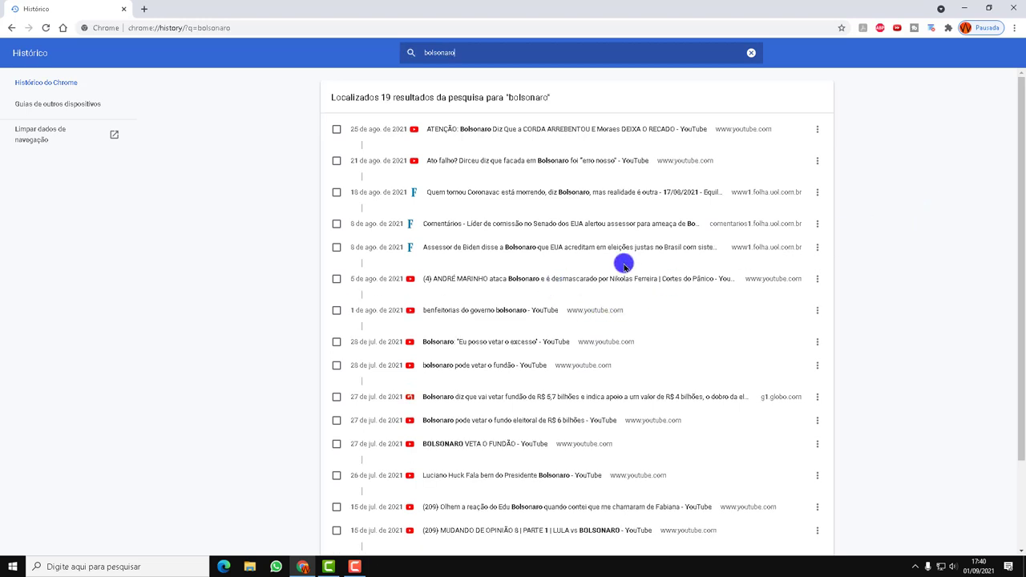
scroll(749, 292, down, 3)
scroll(648, 305, up, 3)
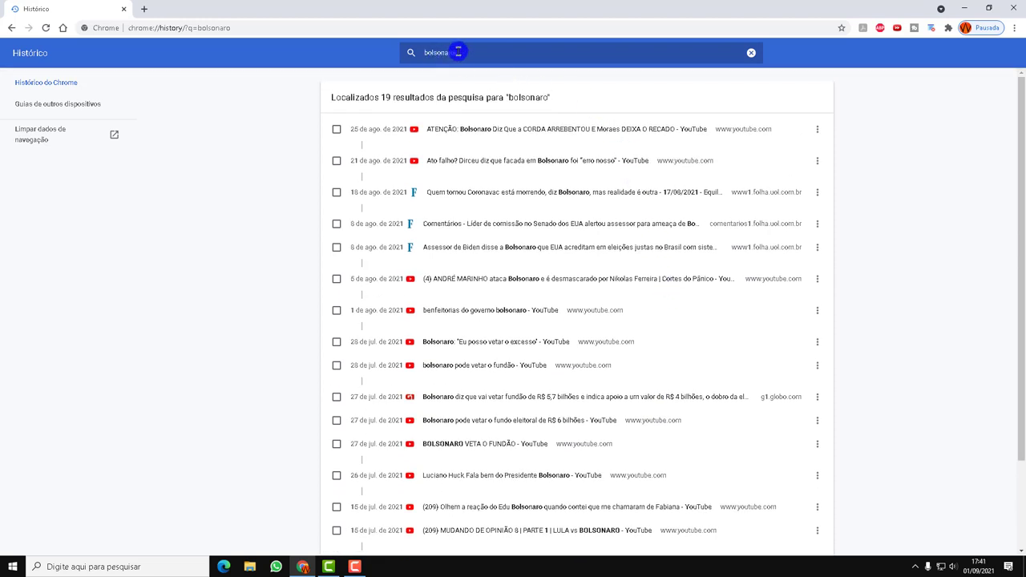
Search the browsing history for "covid", and replace that search term with "corona".
drag(481, 50, 332, 55)
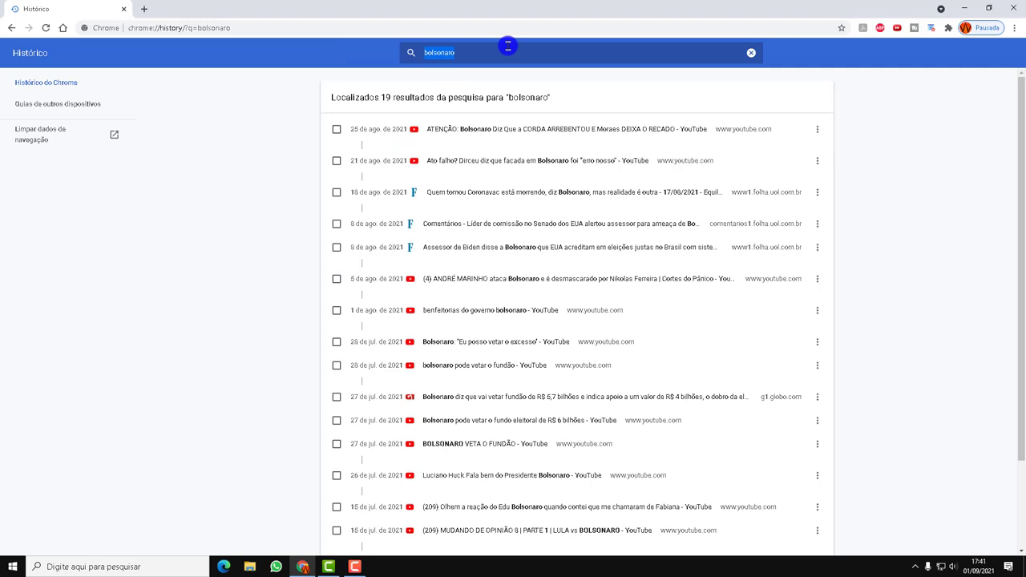
text(covi)
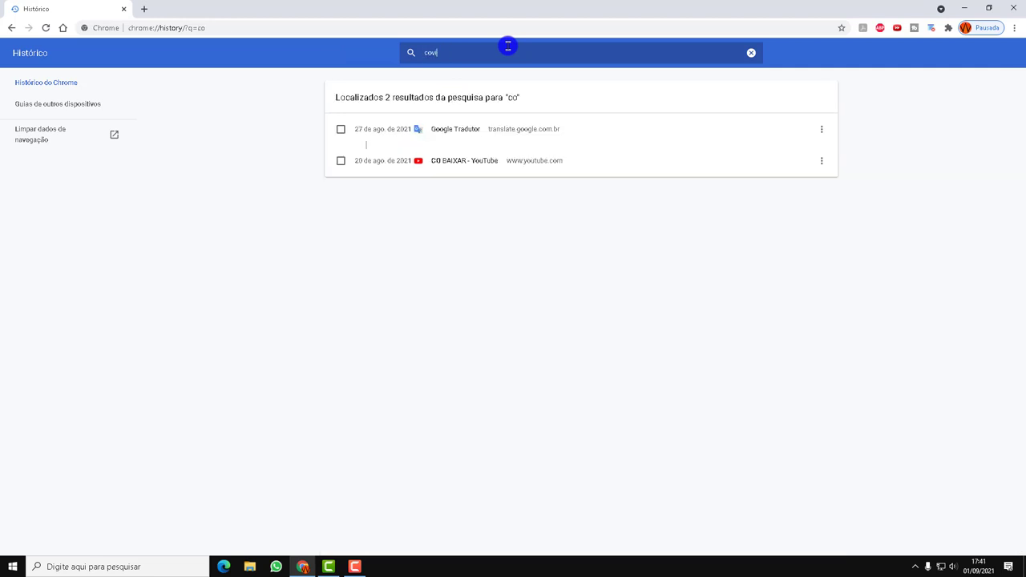
text(d)
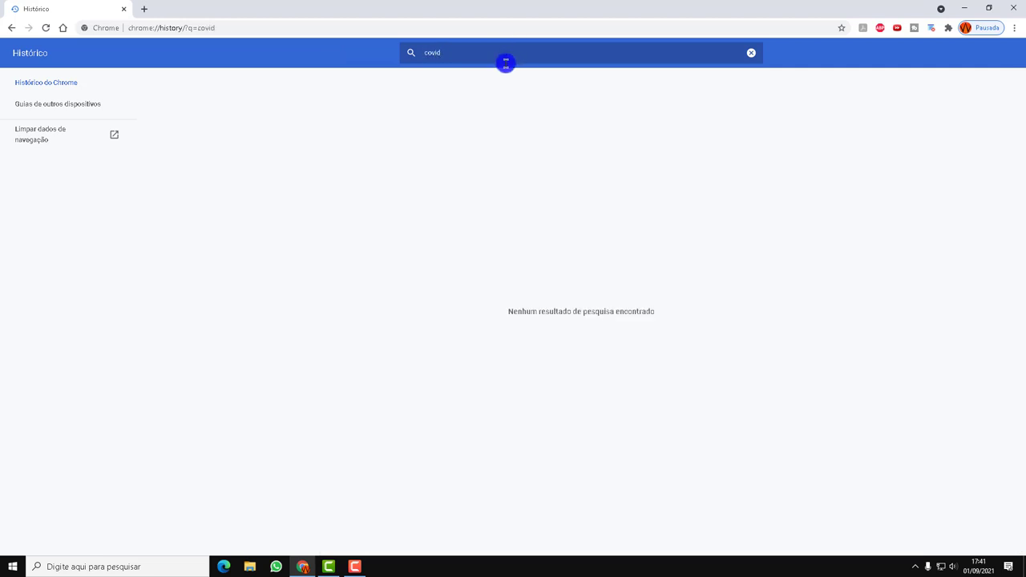
drag(519, 59, 353, 61)
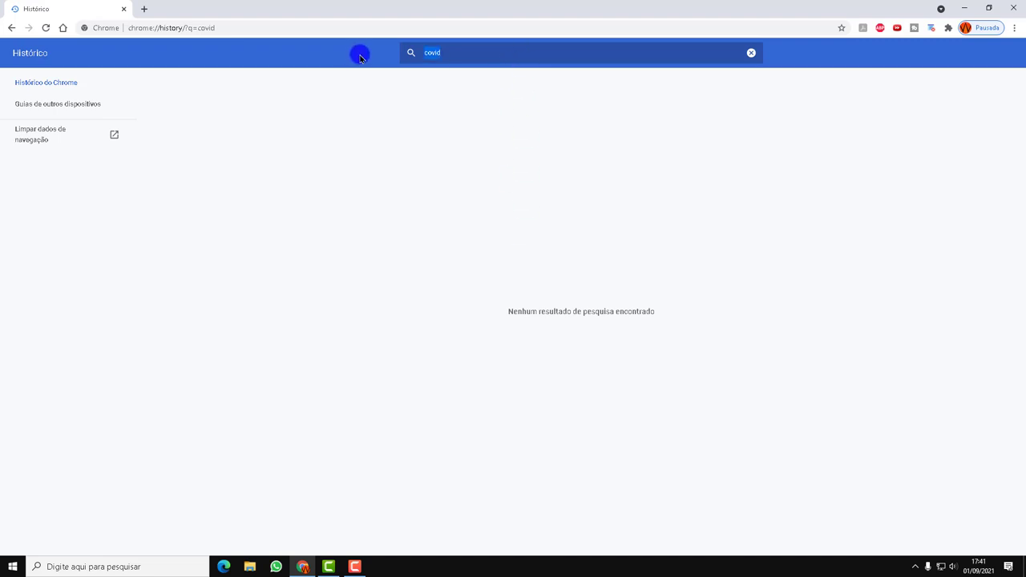
text(corona)
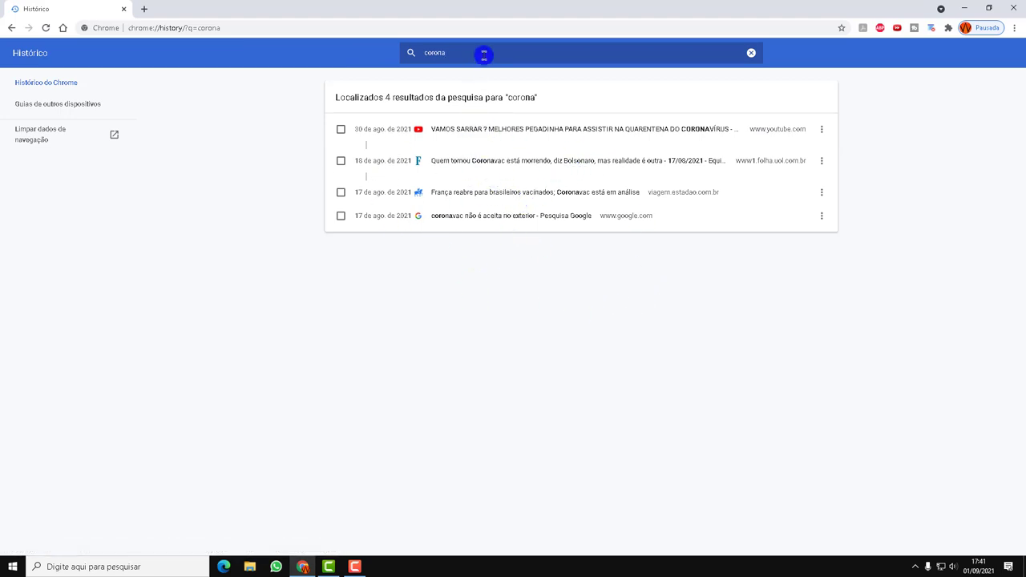
Clear the current history search term and search for "balei" instead.
drag(430, 50, 448, 51)
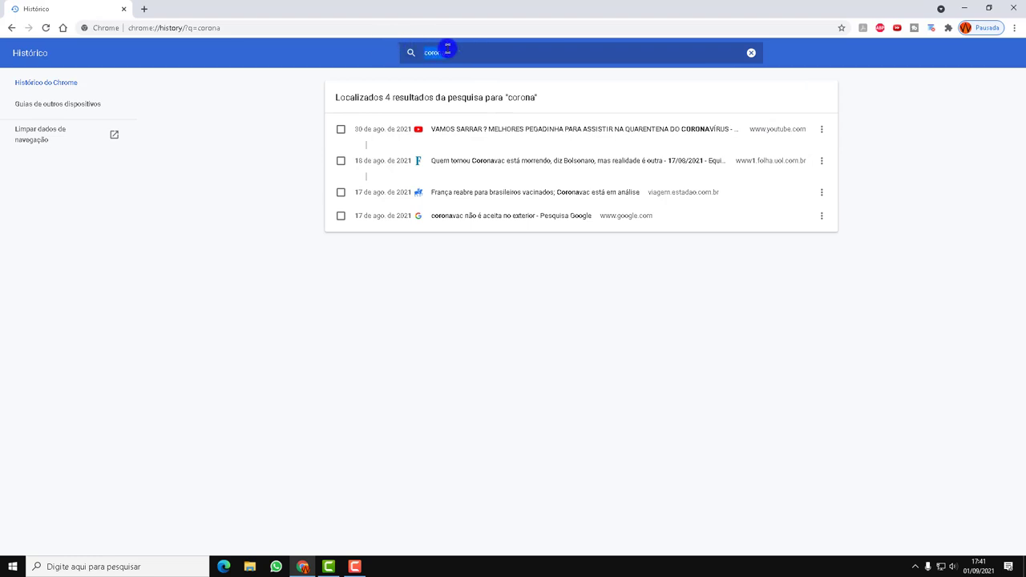
click(751, 54)
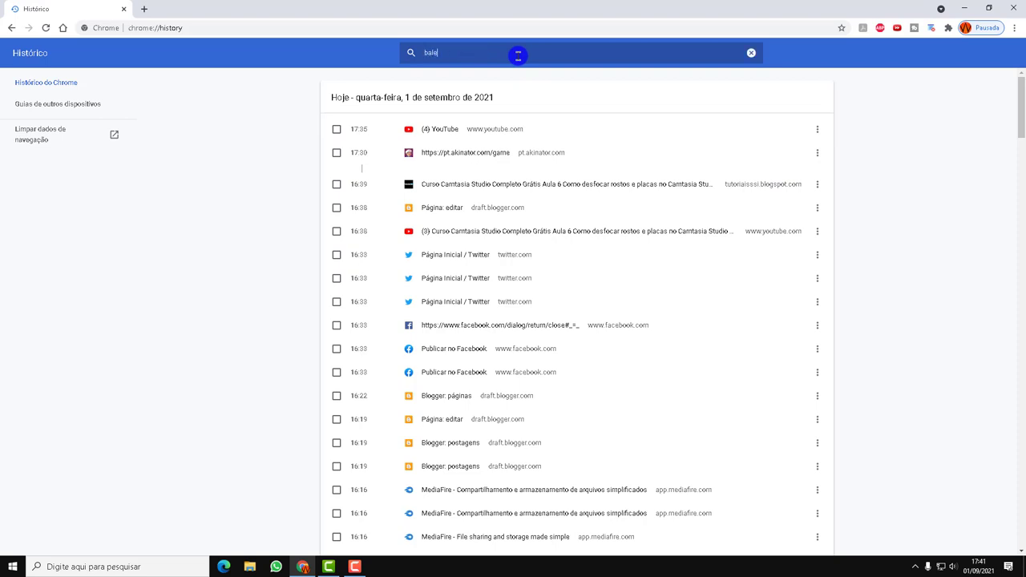
text(i)
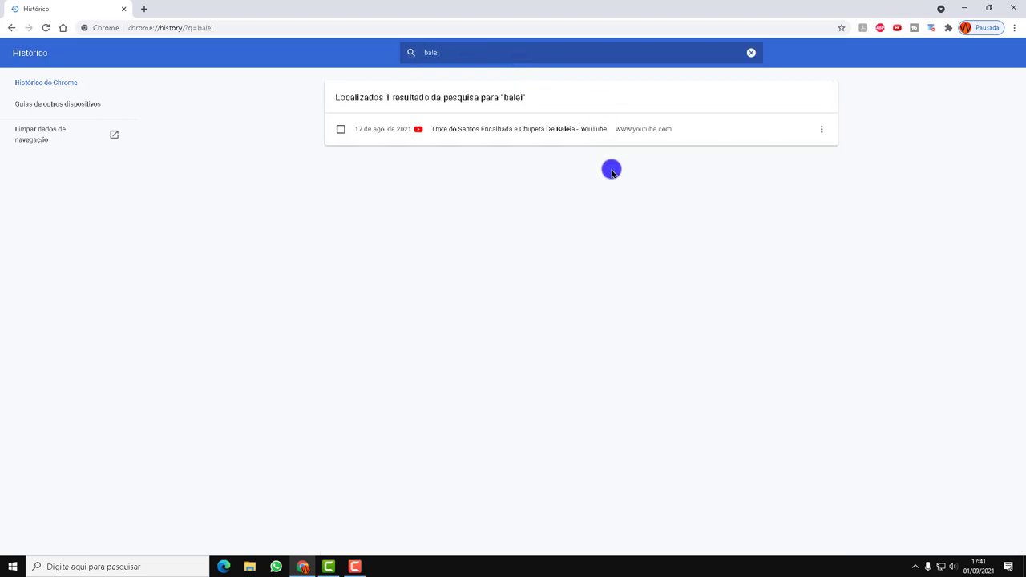
Replace the history search term with "clima".
drag(524, 53, 368, 56)
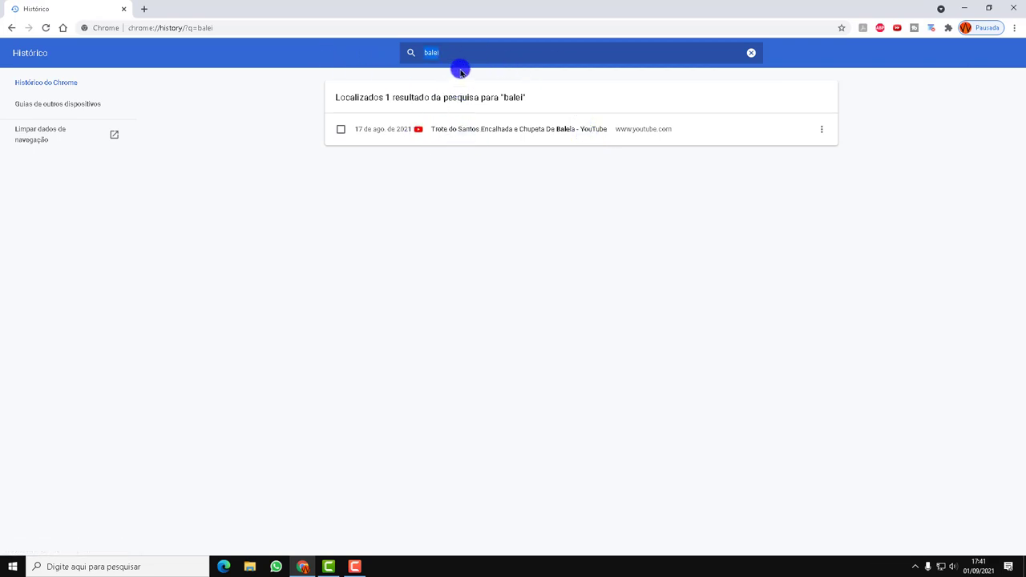
key(BackSpace)
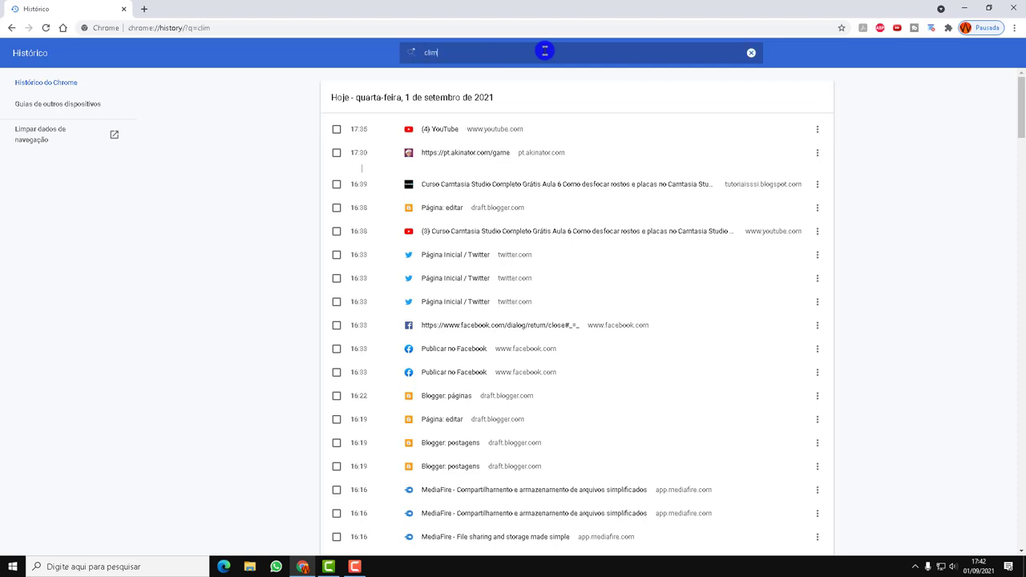
text(a)
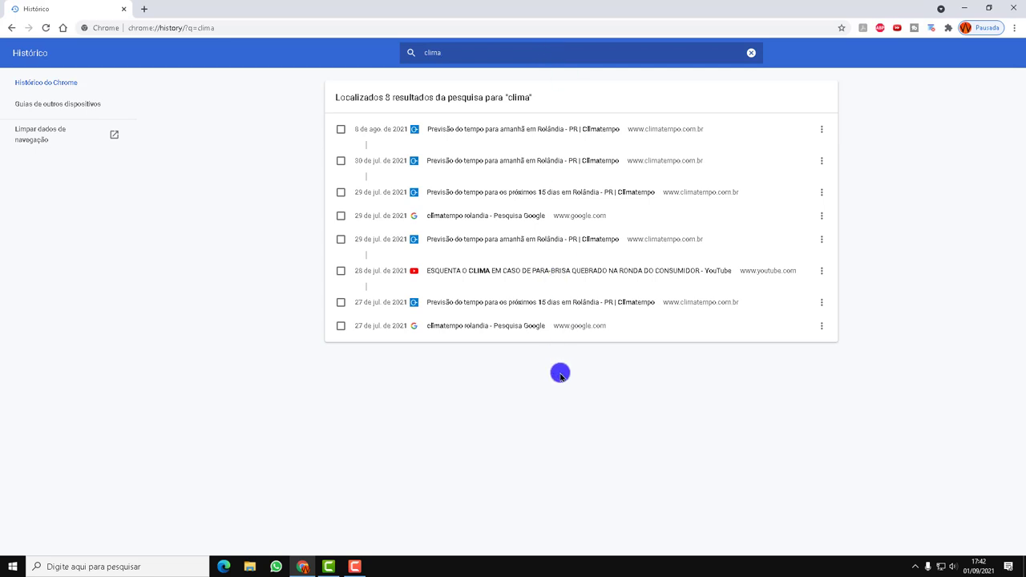
Remove all history entries matching "clima" and clear the search to show the full history.
click(341, 130)
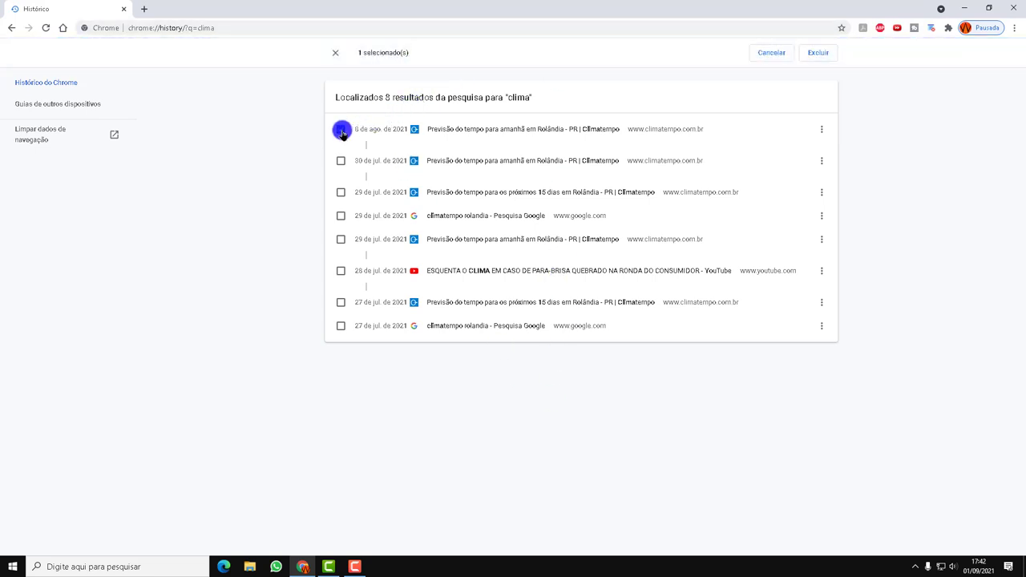
shift+click(340, 326)
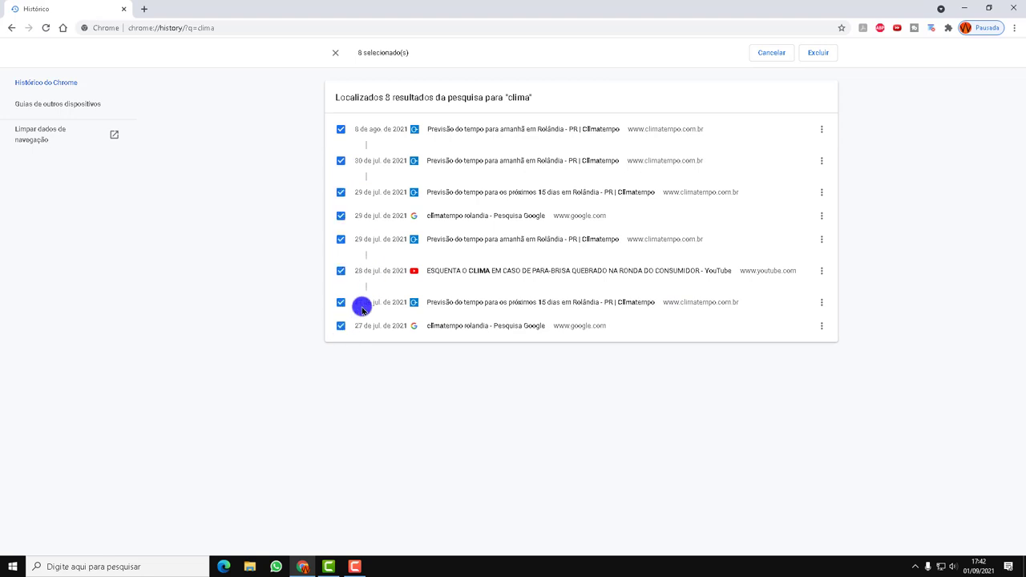
click(826, 53)
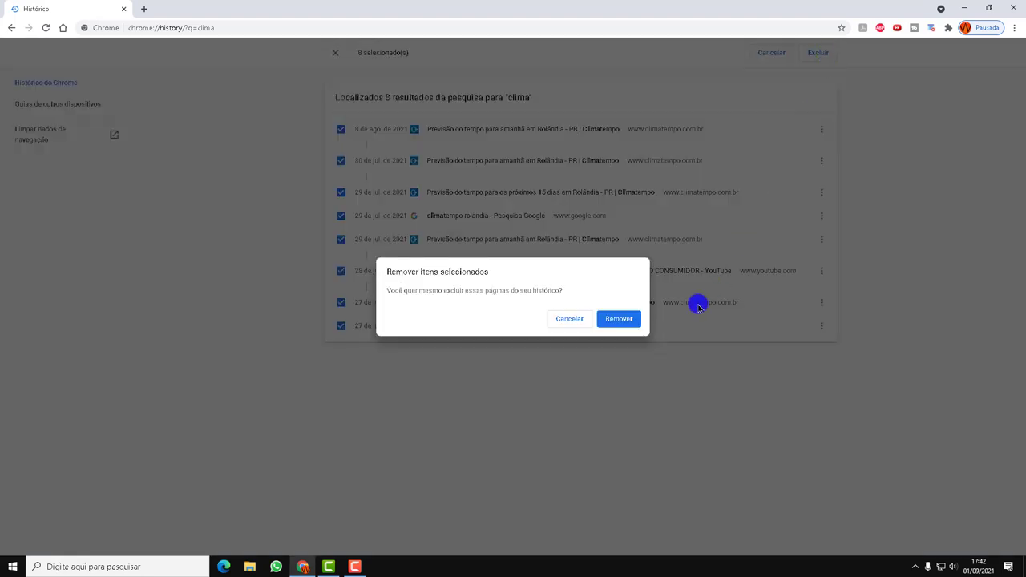
click(622, 315)
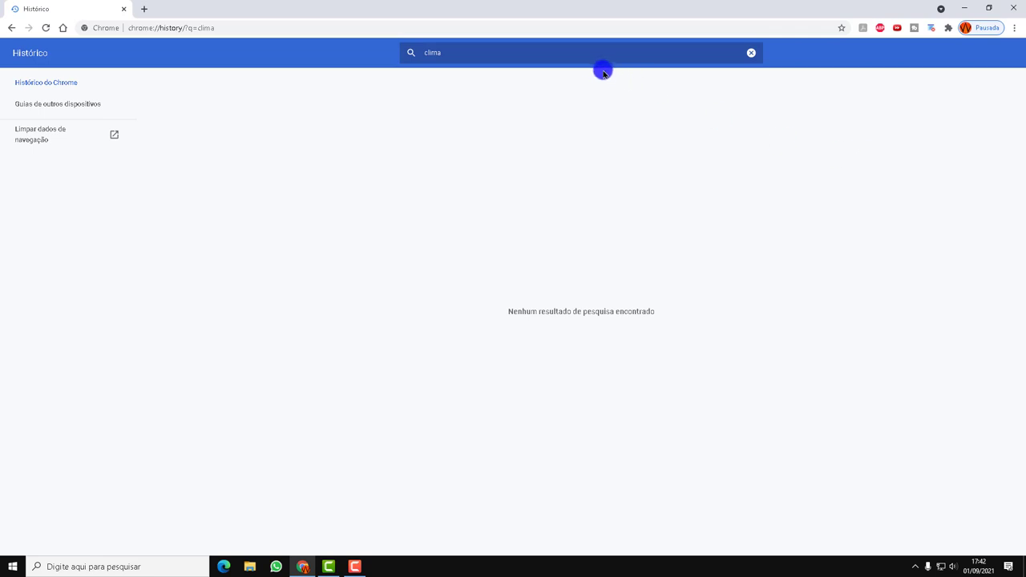
double_click(564, 57)
click(749, 56)
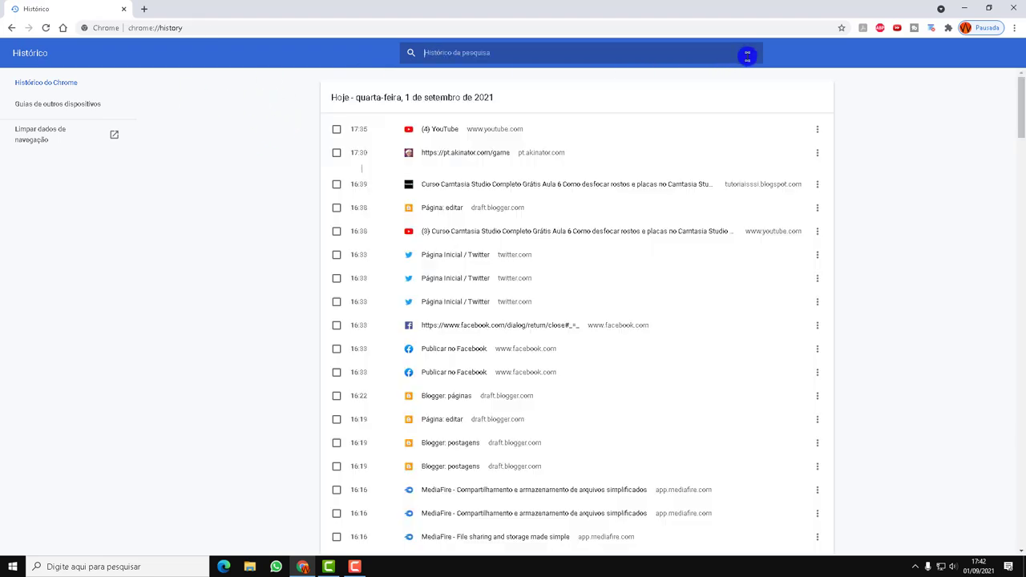
Open the browsing data clearing options and set the basic period to Última hora, Últimas 24 horas and Todo o período in turn.
click(39, 132)
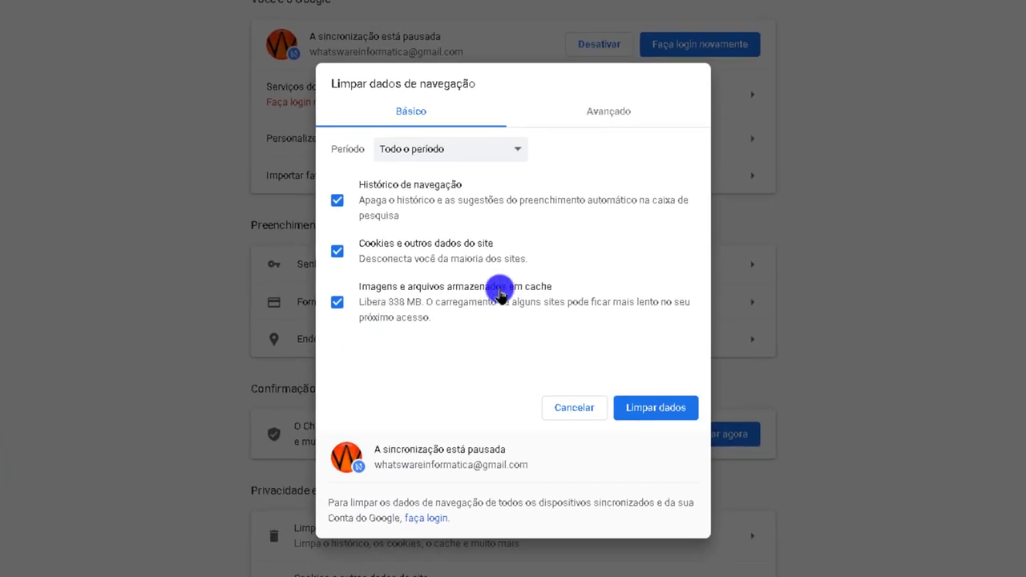
click(519, 148)
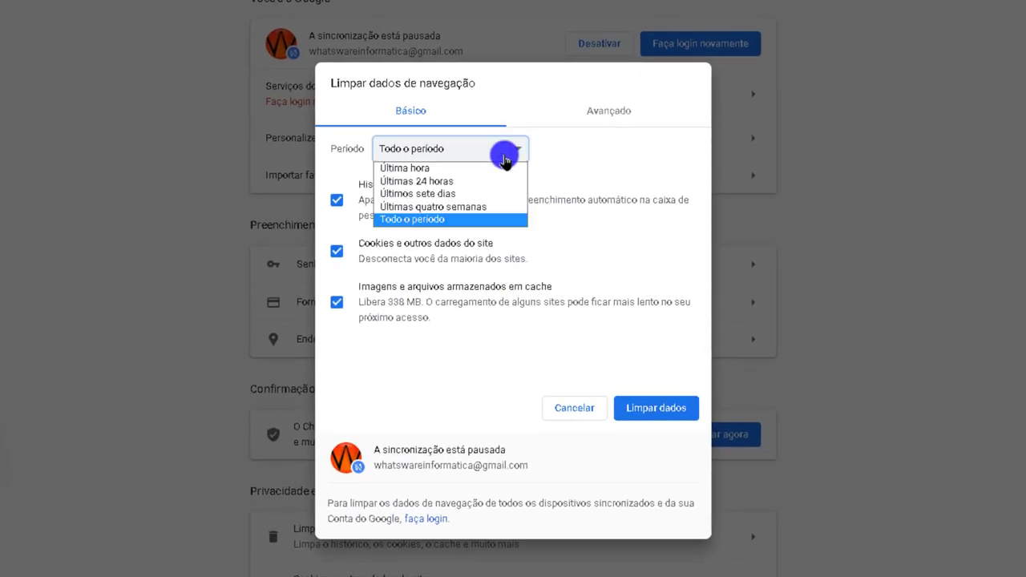
click(431, 168)
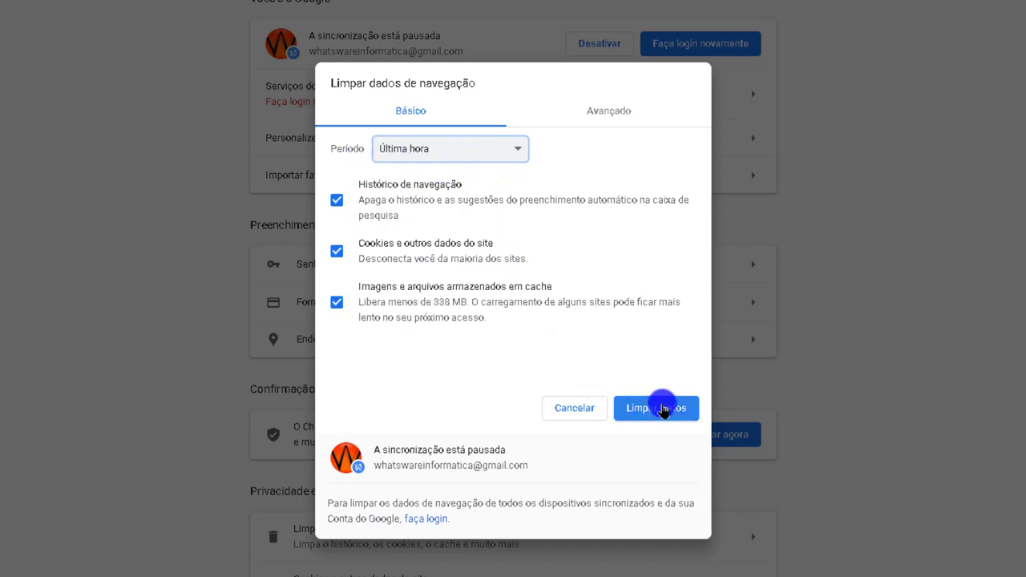
click(482, 142)
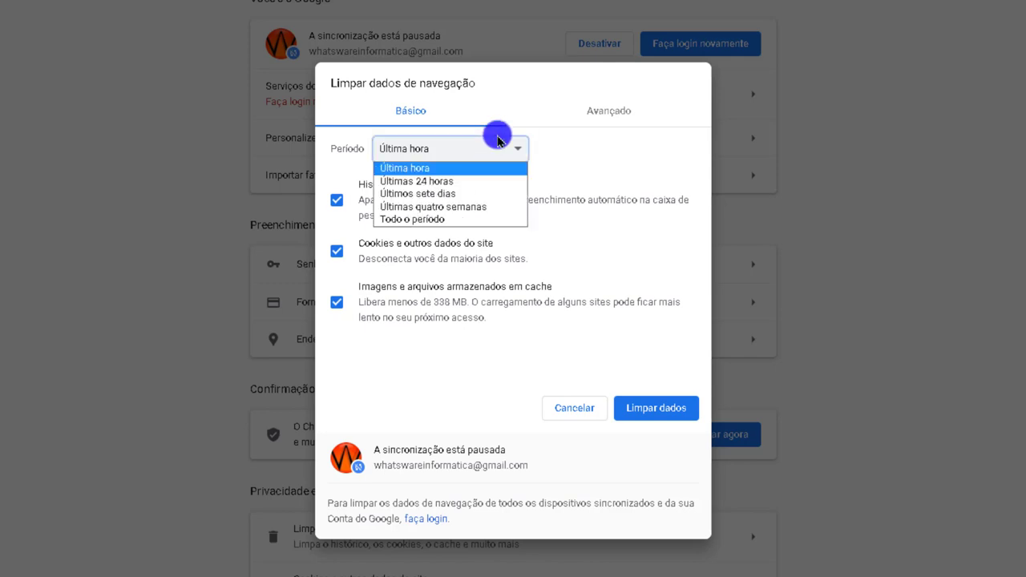
click(476, 179)
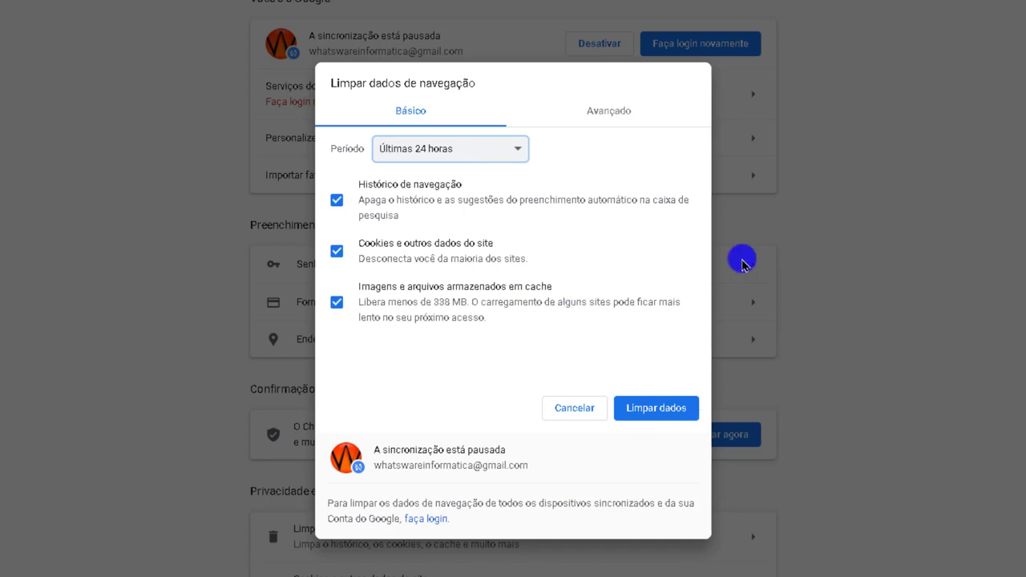
click(487, 149)
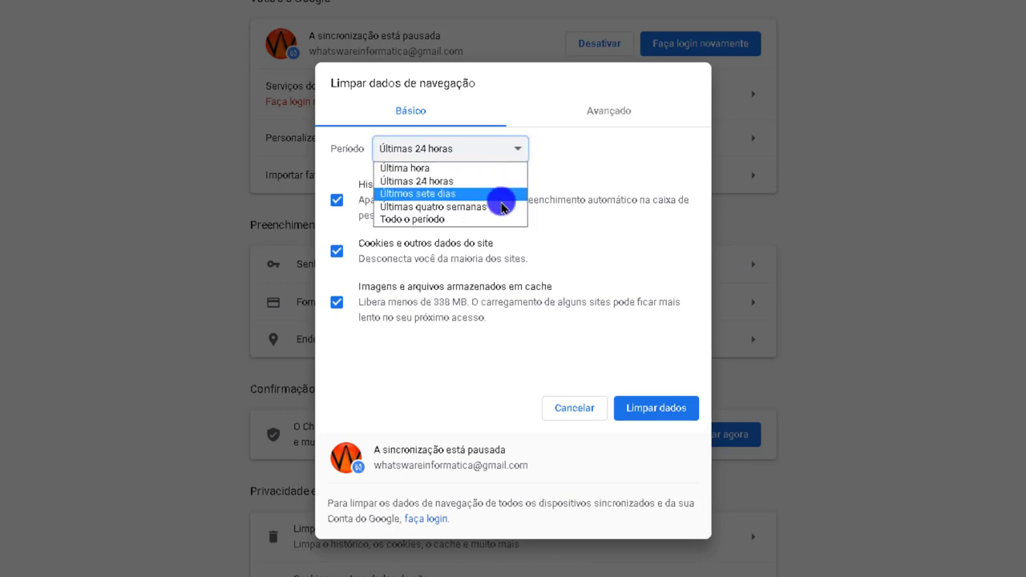
click(483, 221)
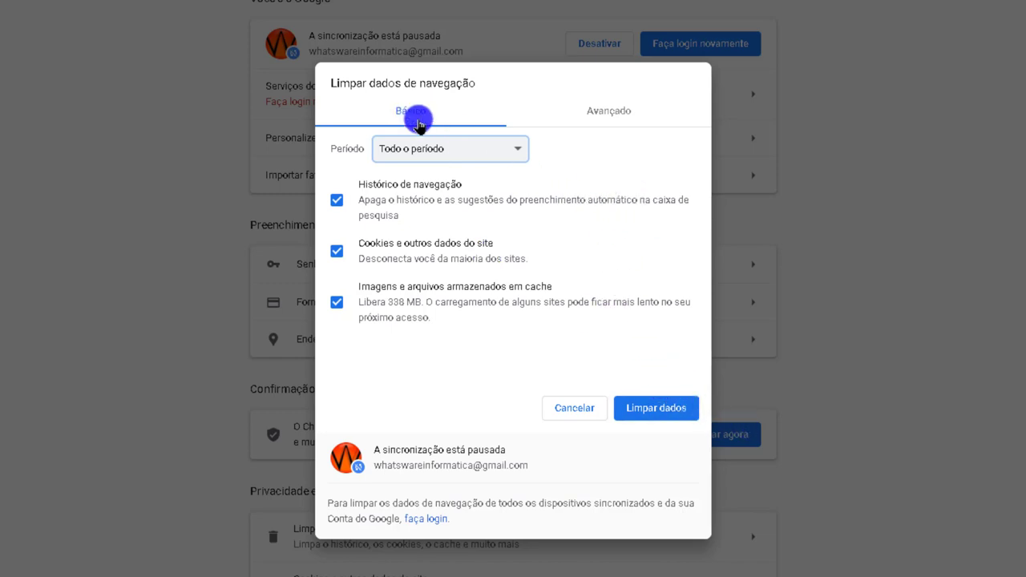
Exclude Senhas e outros dados de login and Preenchimento automático de dados de formulário in the advanced clearing options, and close them without clearing.
click(605, 114)
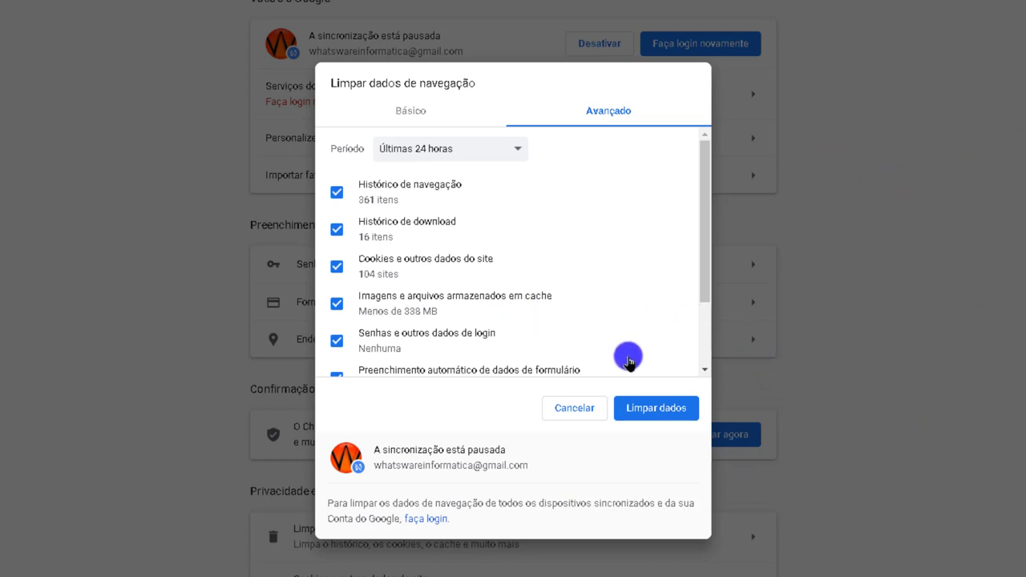
click(421, 115)
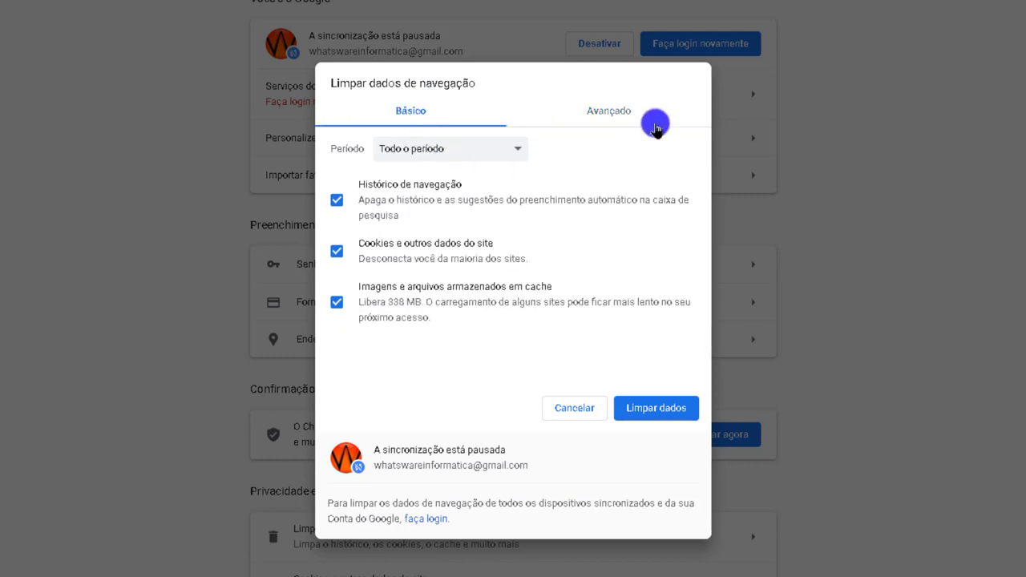
click(613, 130)
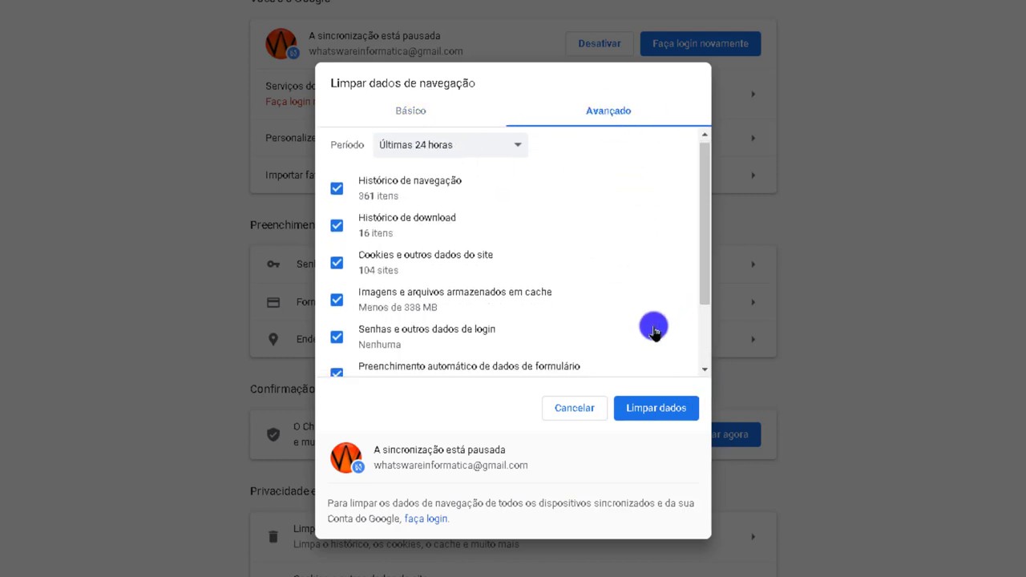
scroll(654, 329, down, 2)
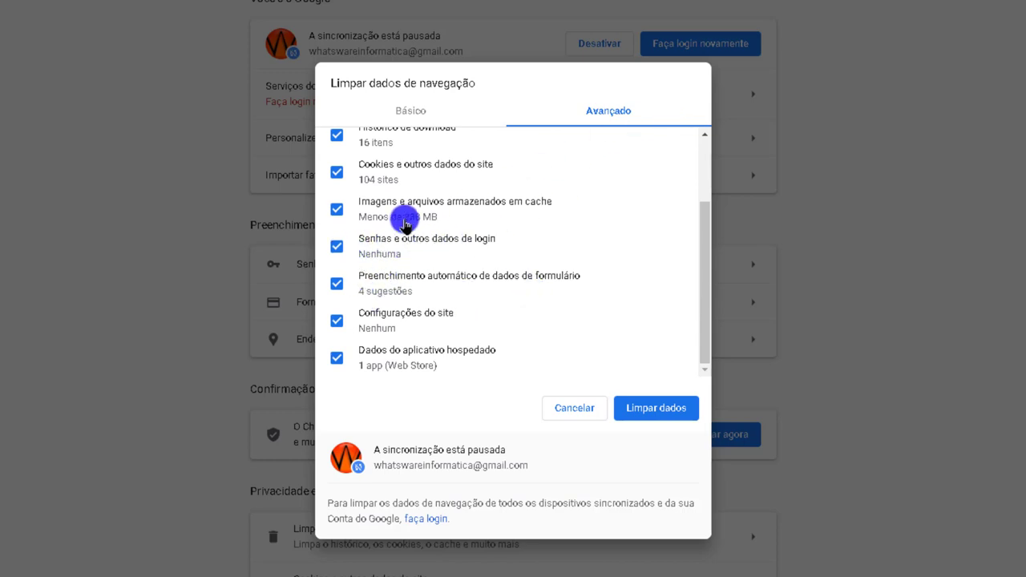
click(335, 249)
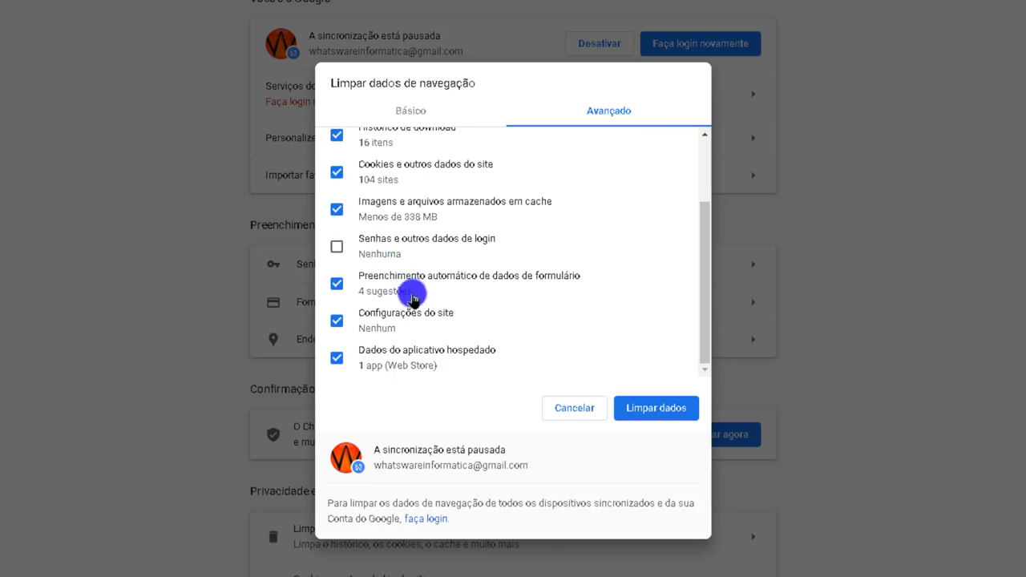
click(337, 283)
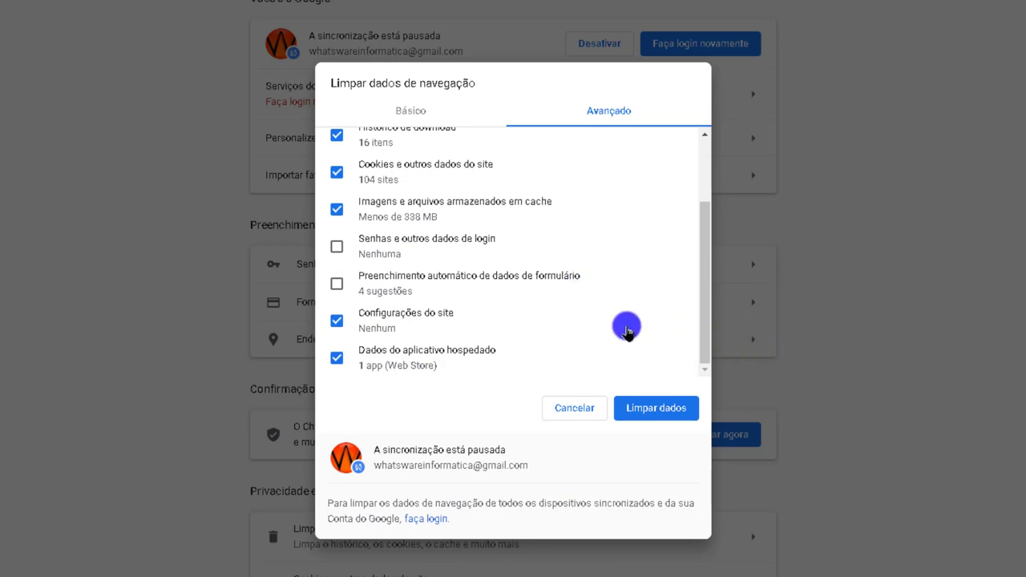
scroll(623, 327, up, 3)
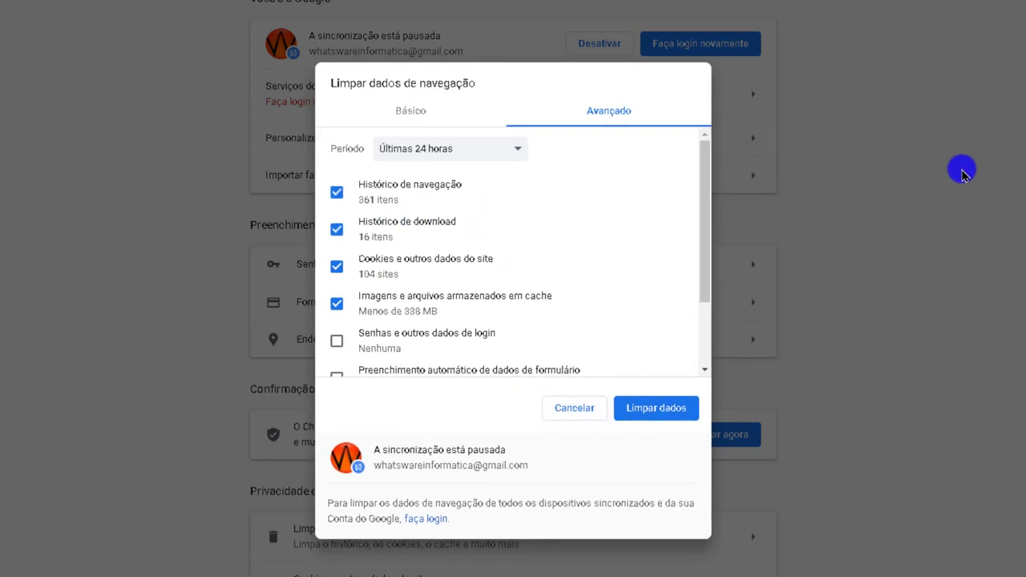
key(Escape)
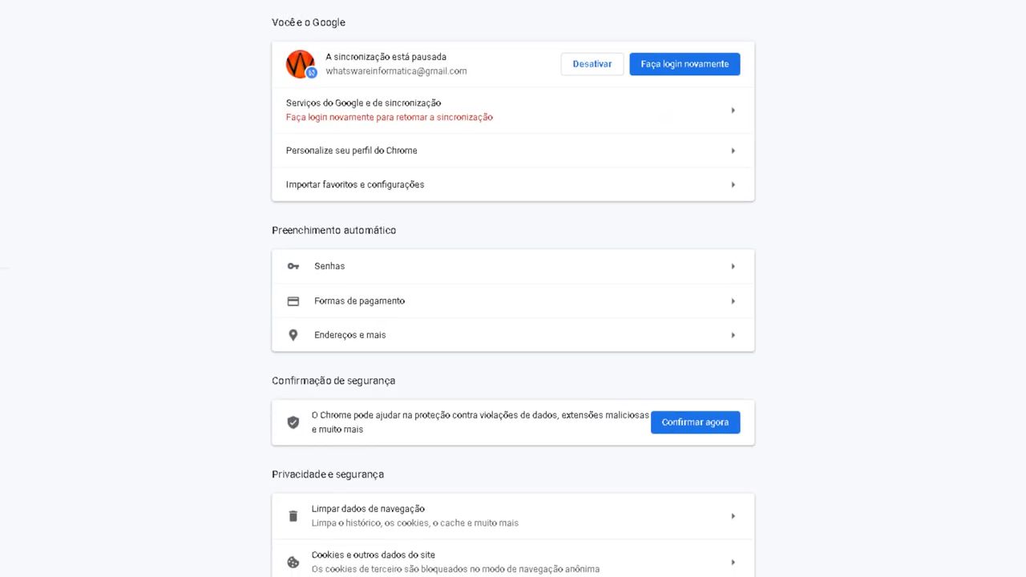
Open the browser's list of downloaded files.
click(1014, 27)
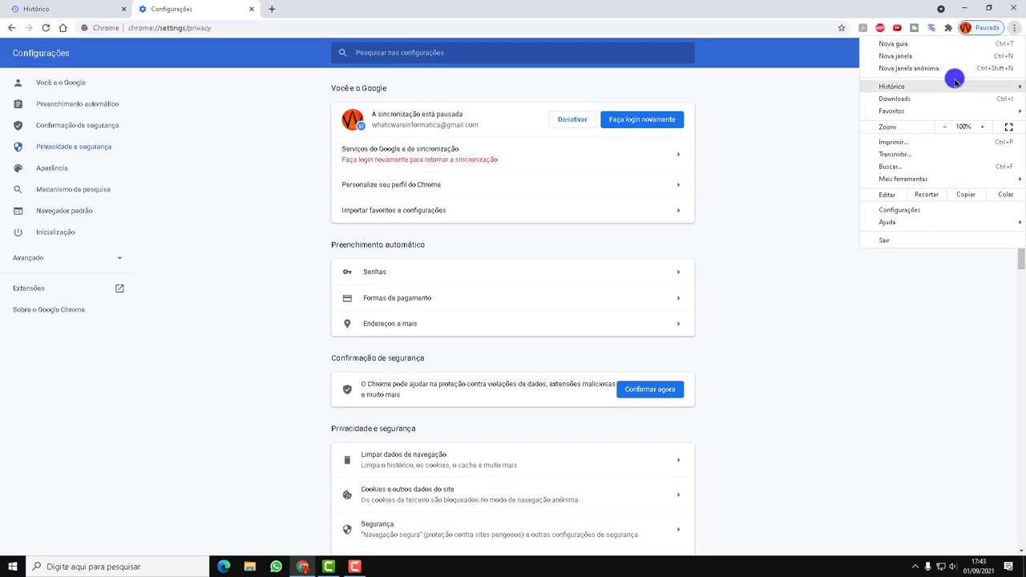
click(911, 100)
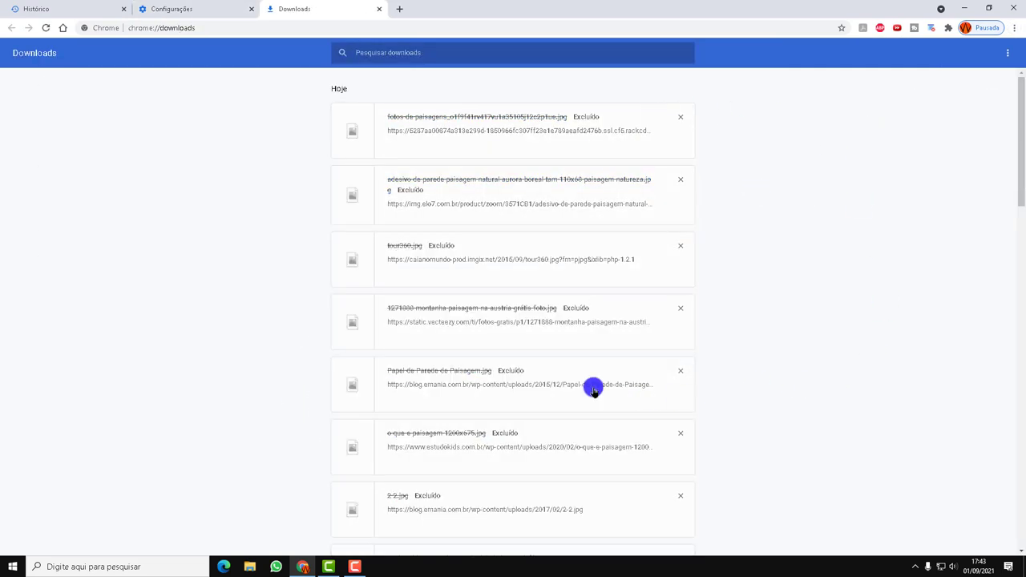
Look through the downloaded files listed by date, including older days, and check the additional actions for the download list.
scroll(468, 237, down, 5)
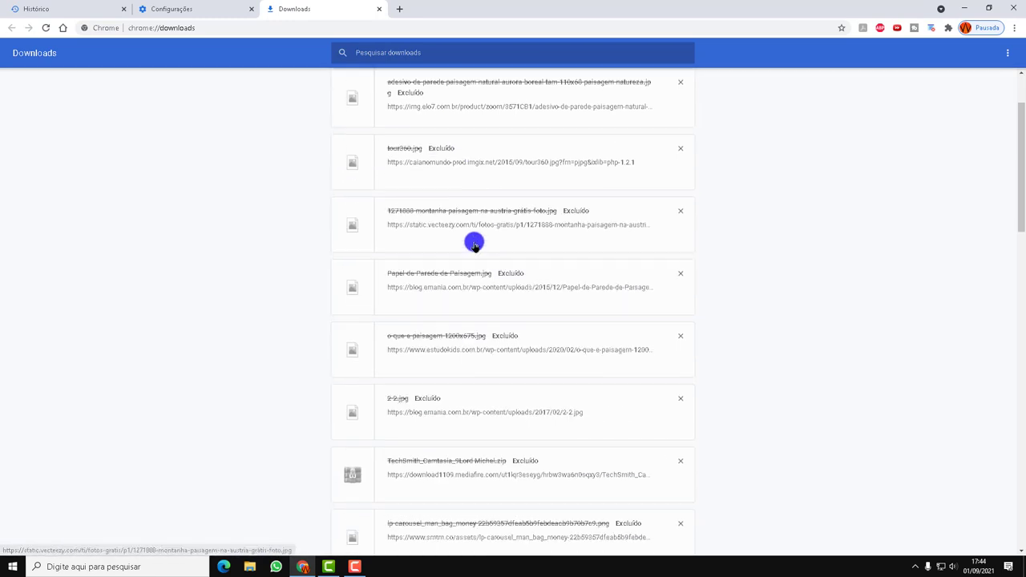
scroll(497, 377, down, 2)
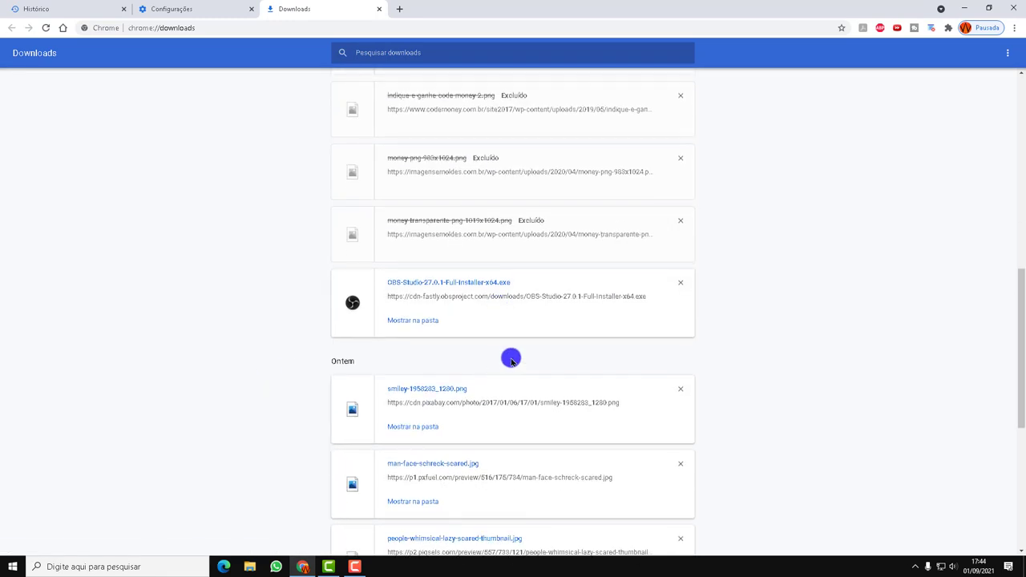
scroll(569, 321, down, 1)
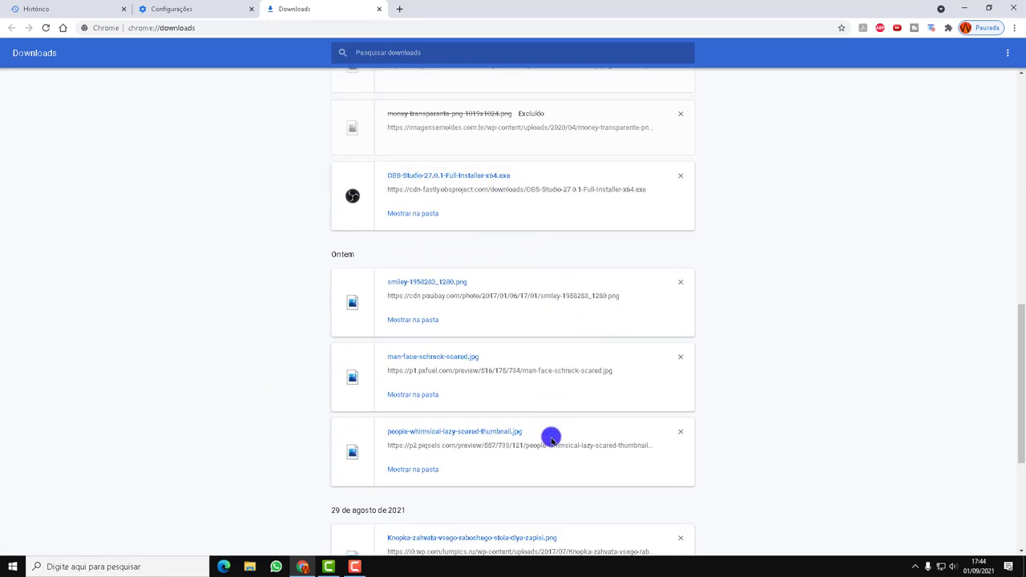
scroll(701, 424, down, 1)
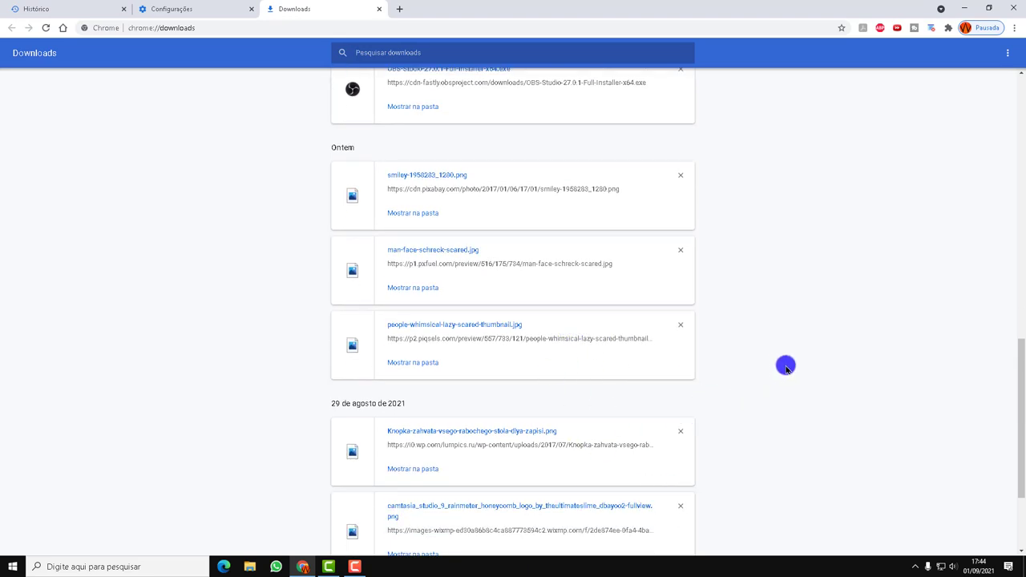
scroll(738, 300, up, 2)
scroll(502, 300, up, 15)
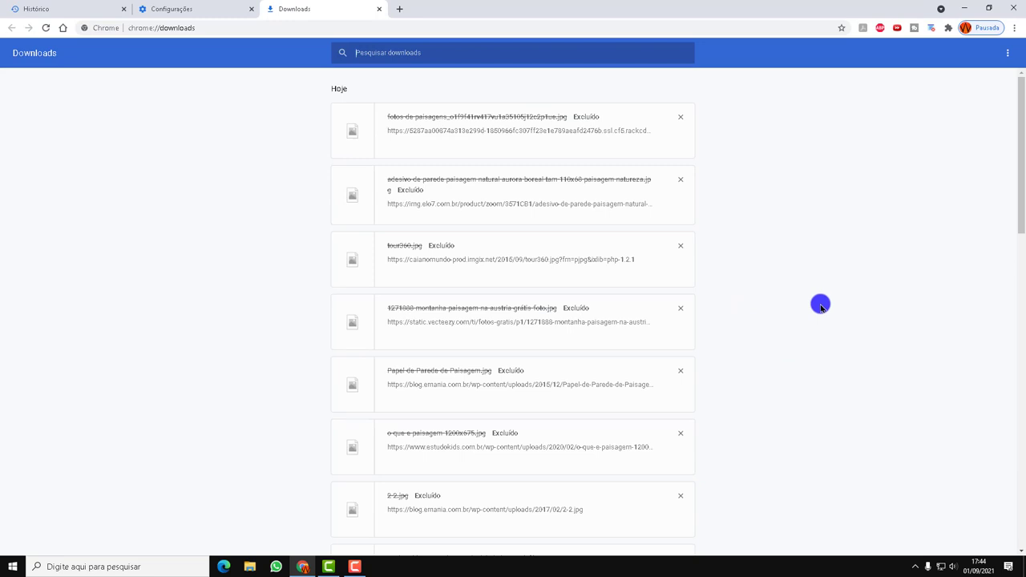
click(1005, 53)
click(933, 168)
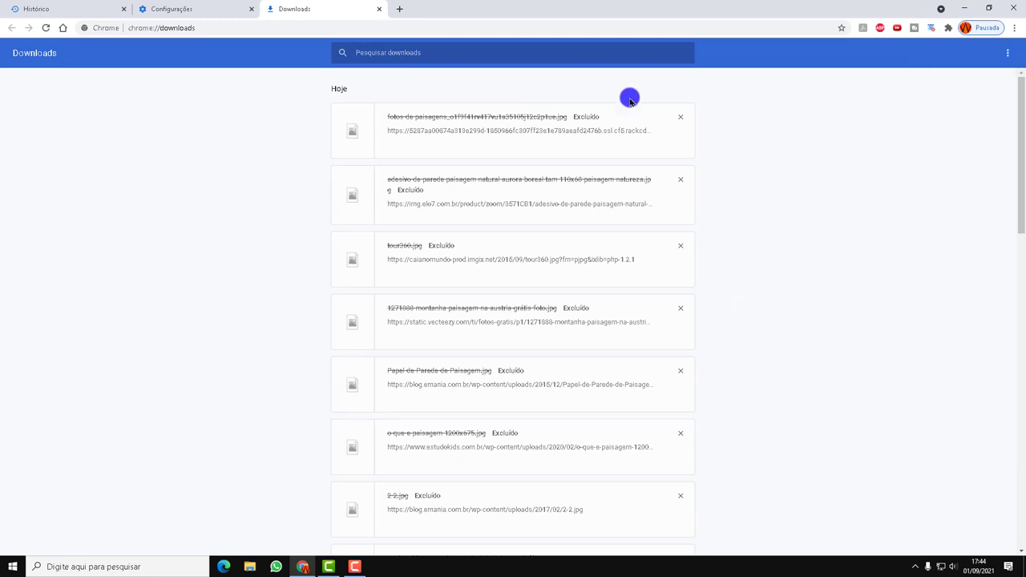
Close the downloads page and open the full browsing history again.
click(378, 10)
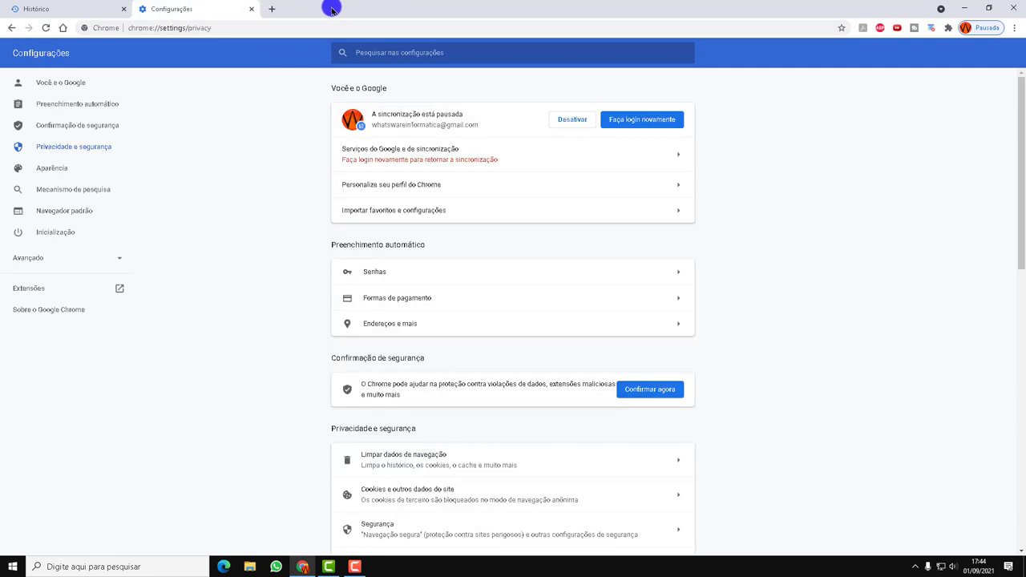
click(1014, 32)
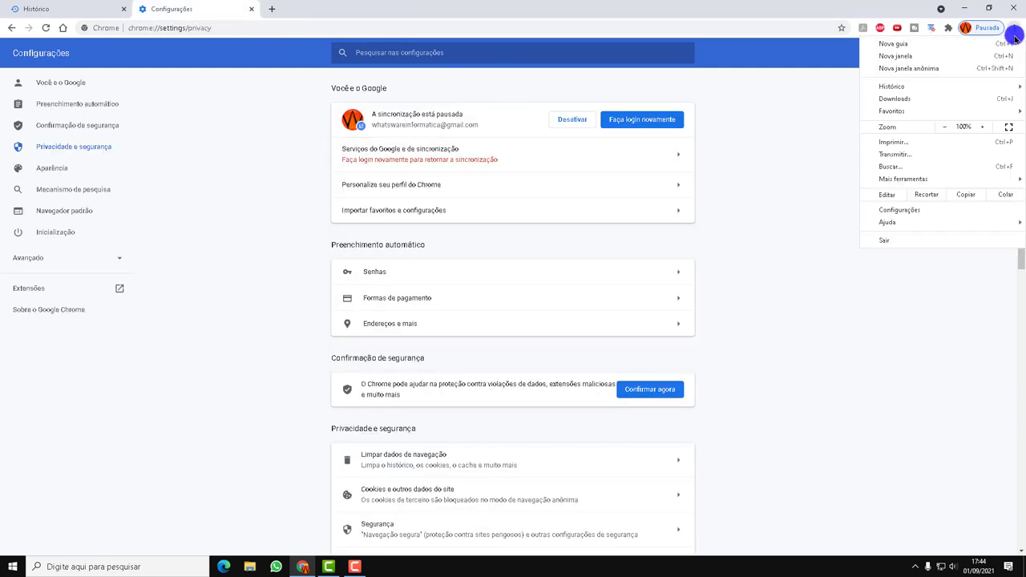
mouse_move(916, 86)
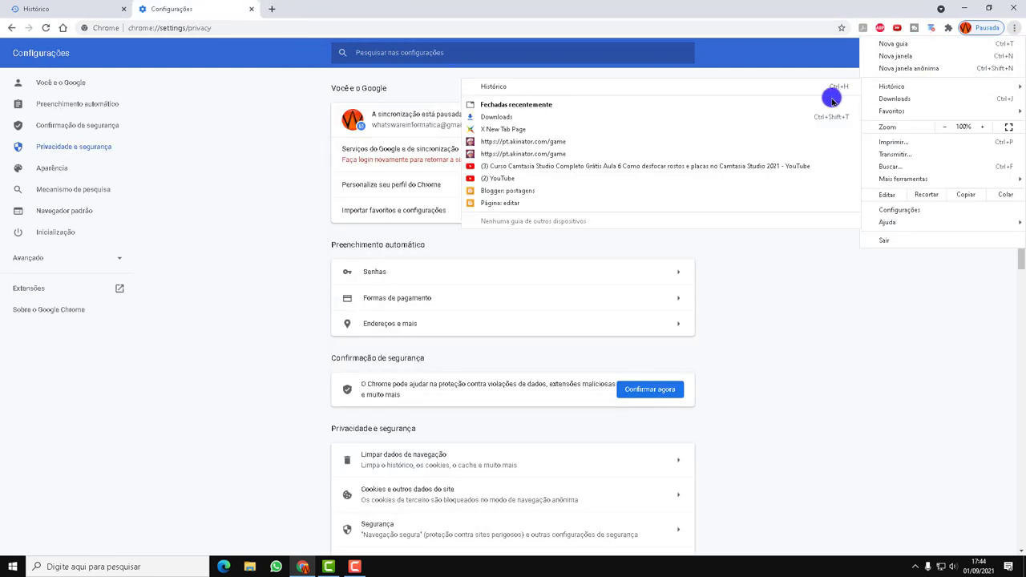
click(781, 87)
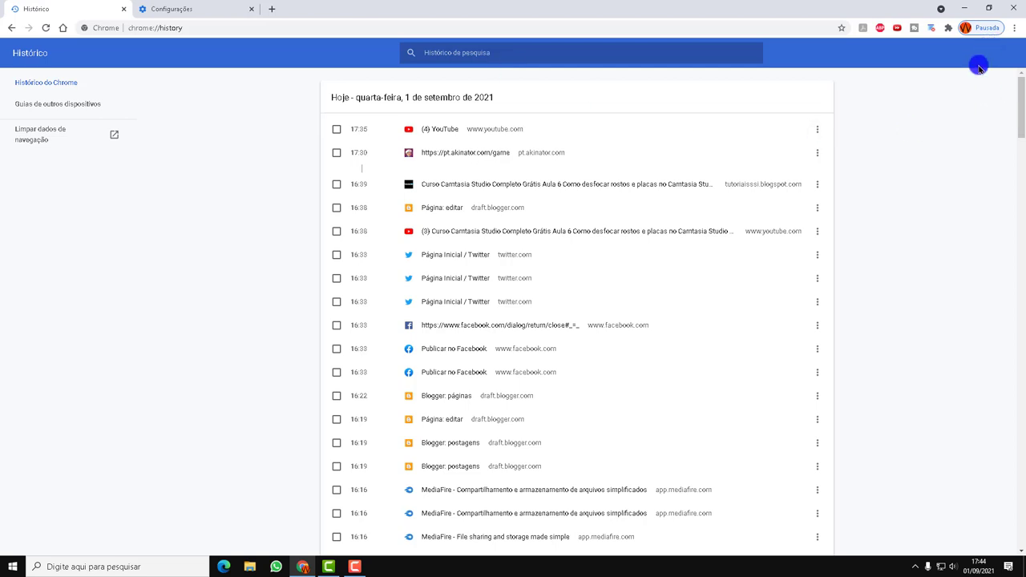
Switch to Microsoft Edge and open its browsing history.
click(224, 569)
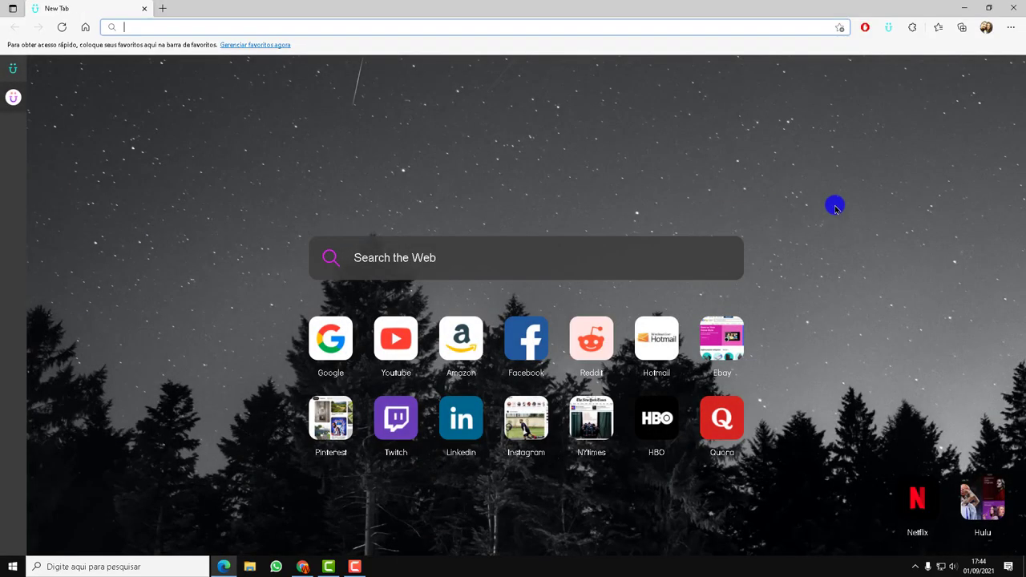
click(1011, 28)
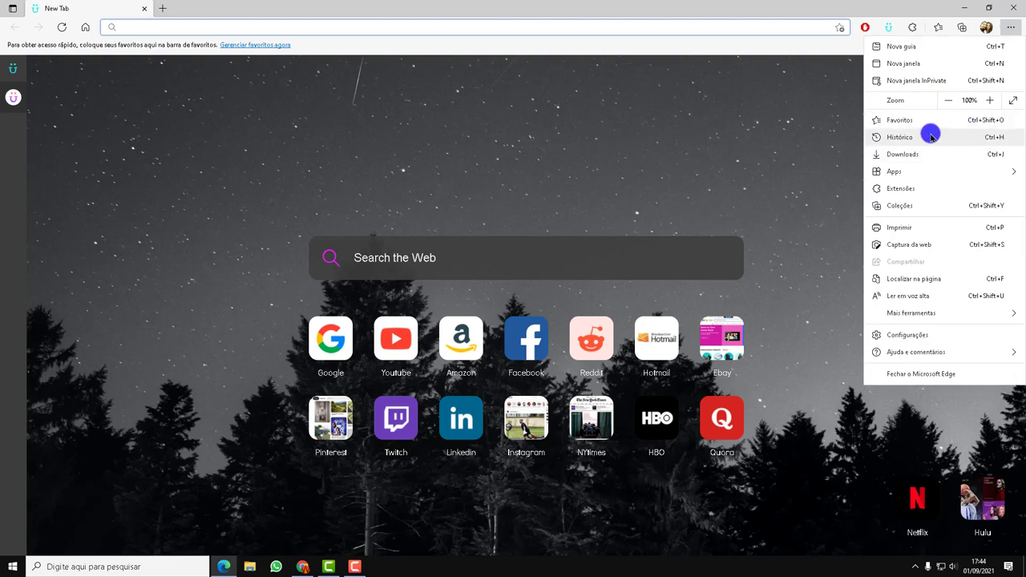
click(1001, 139)
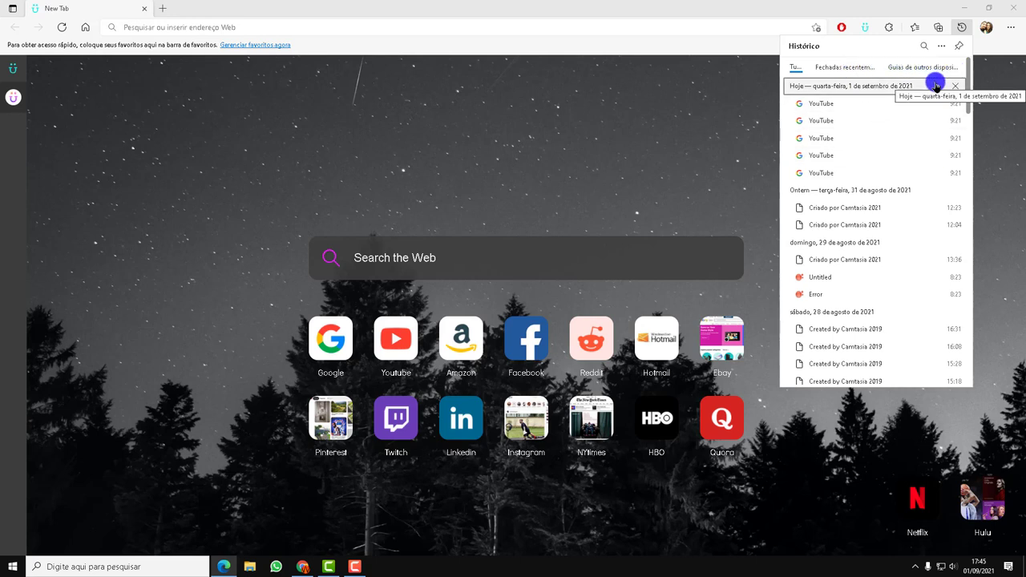
Examine the Edge history entries by date, from today back to early August 2021, and return to the most recent ones.
scroll(882, 236, down, 10)
scroll(891, 242, down, 8)
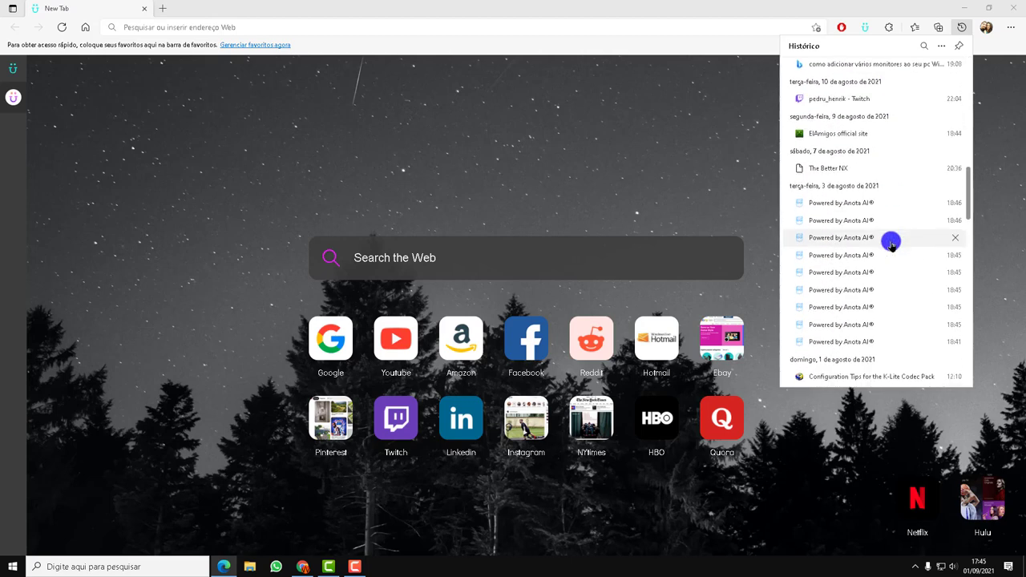
scroll(891, 243, up, 4)
scroll(891, 242, up, 10)
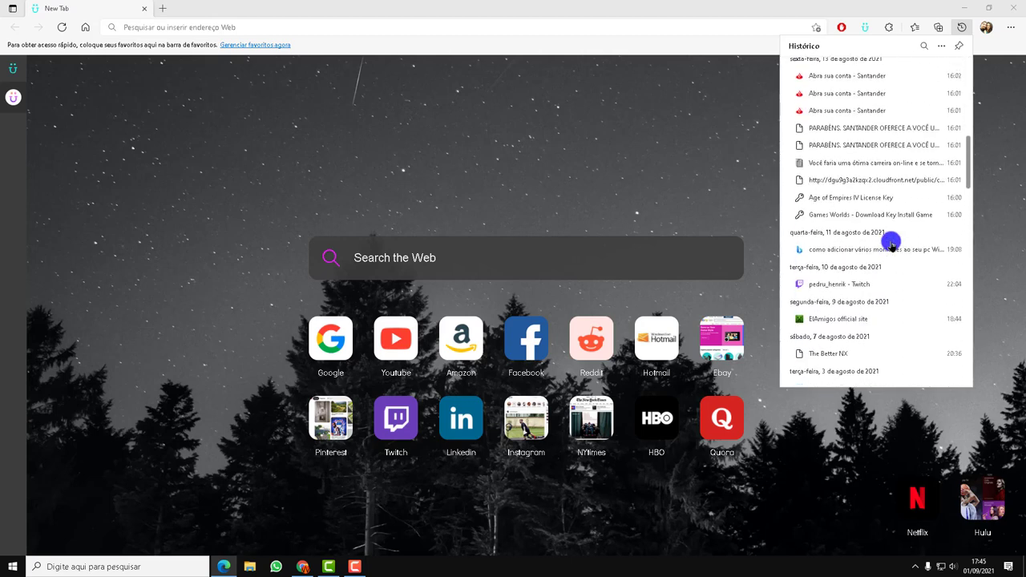
scroll(884, 192, down, 9)
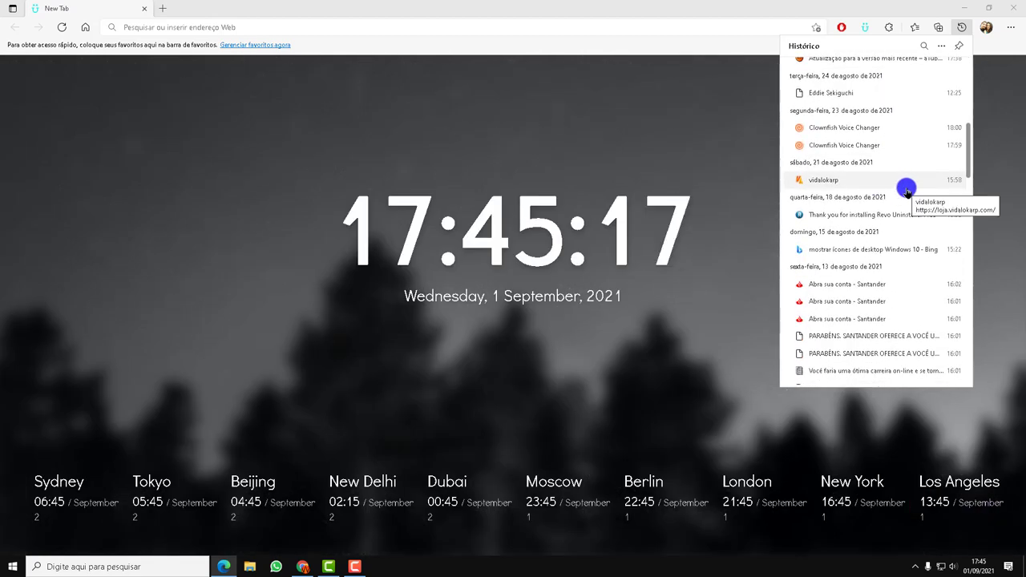
scroll(907, 189, up, 9)
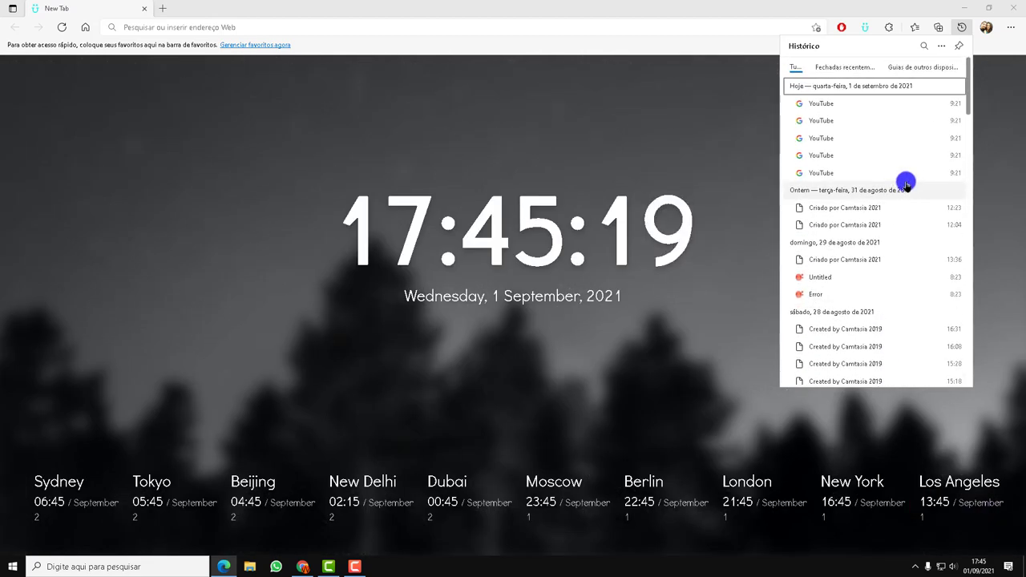
Review the time ranges offered for clearing Edge browsing data, and close the browser without clearing anything.
click(945, 47)
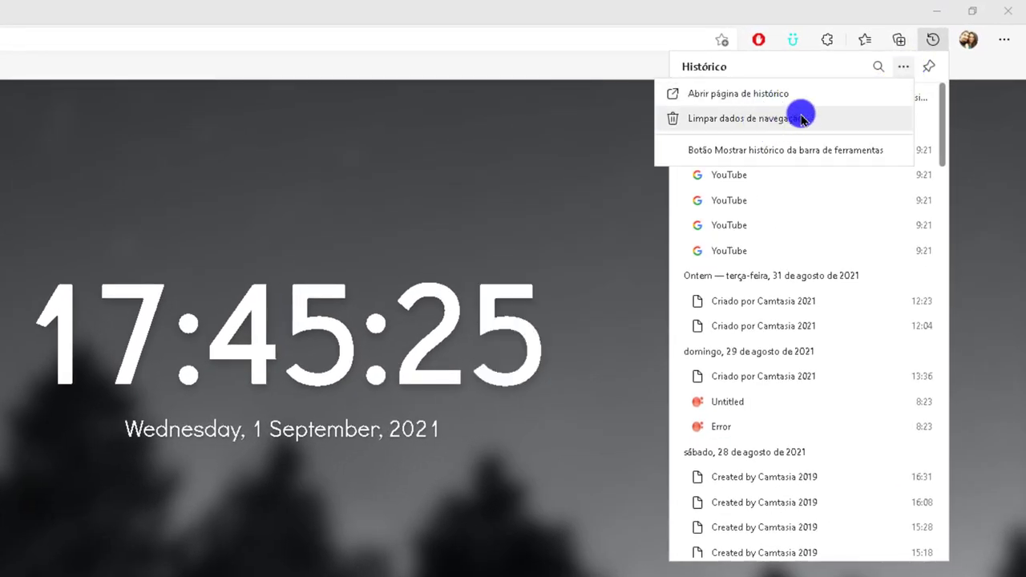
click(774, 120)
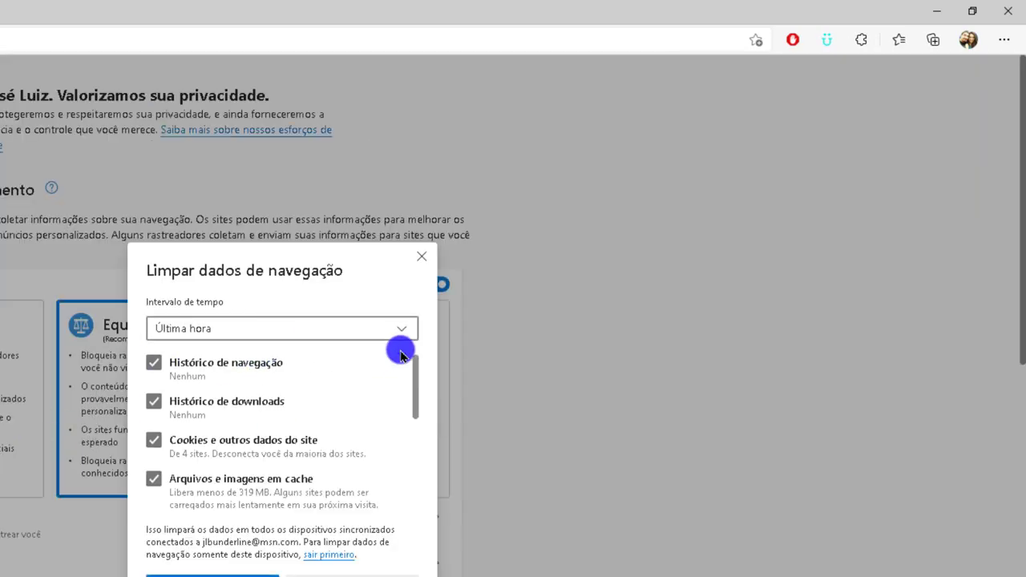
click(405, 335)
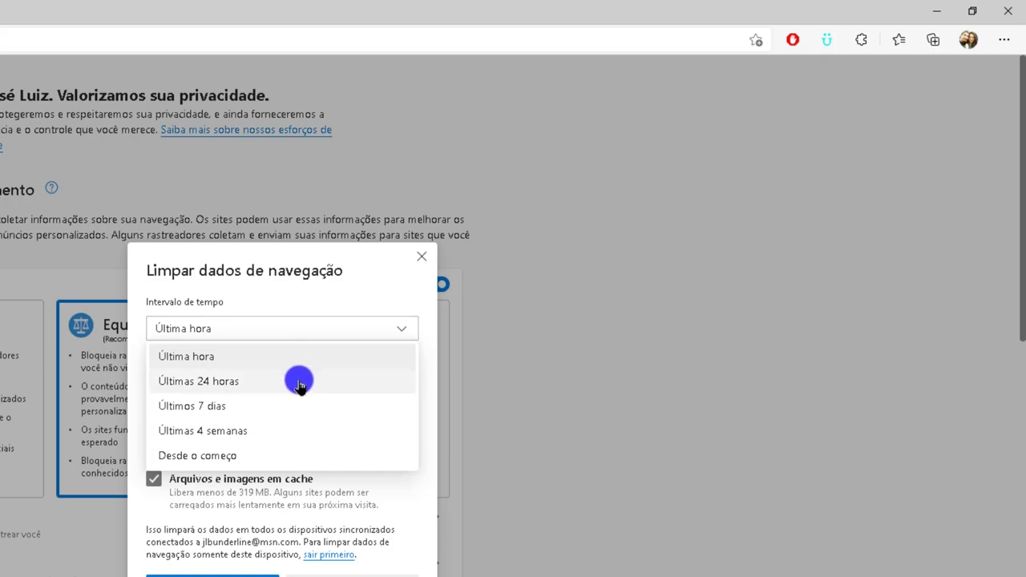
click(341, 280)
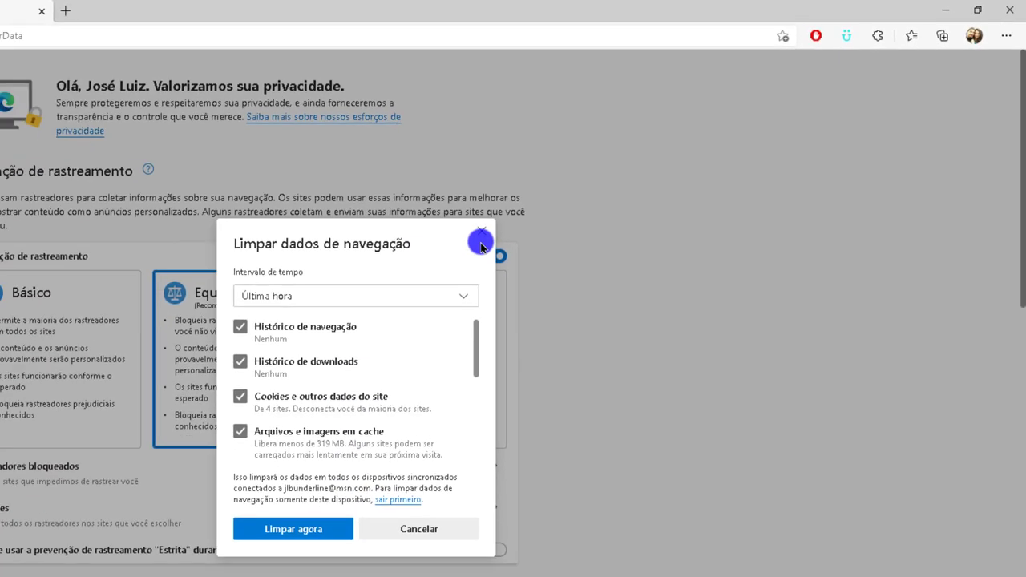
click(421, 257)
click(1004, 13)
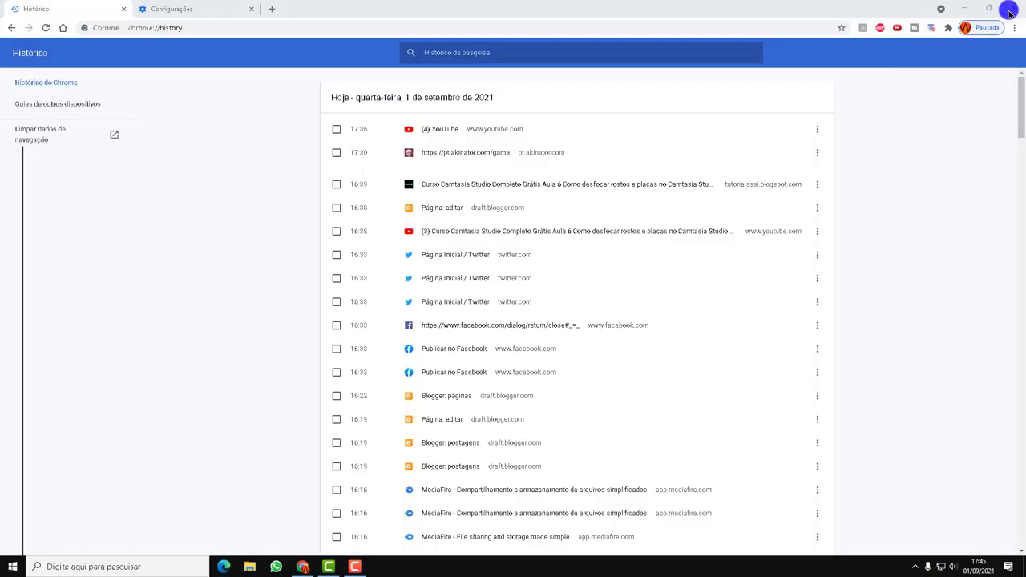